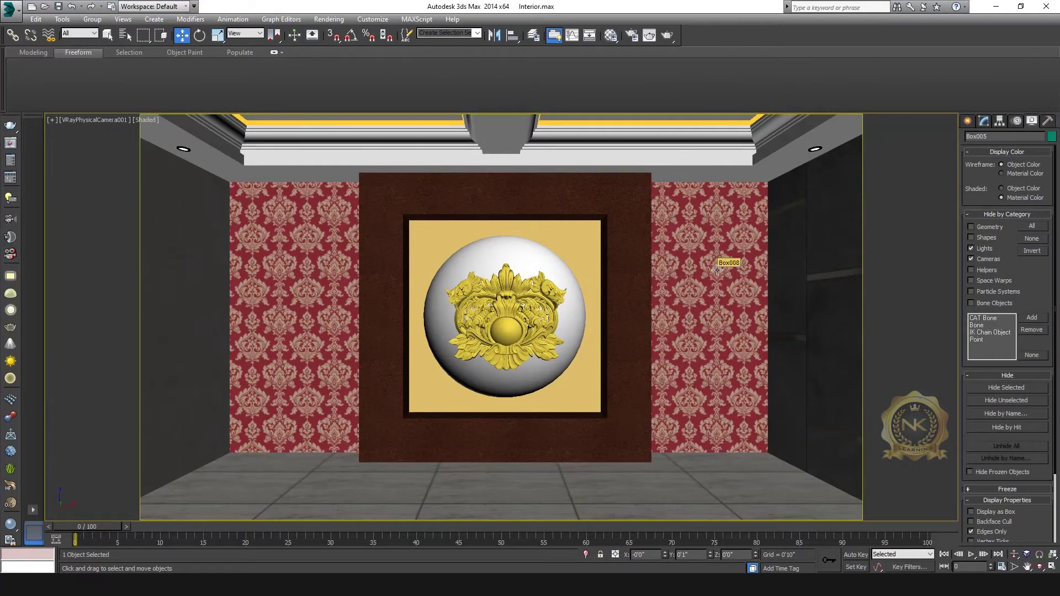
Step: Inspect the gold ornament's position in front of the white dome from an angled perspective view and from the front
key(p)
alt+middle_drag(717, 270, 572, 429)
click(499, 341)
middle_drag(577, 356, 523, 328)
click(551, 332)
drag(586, 338, 478, 347)
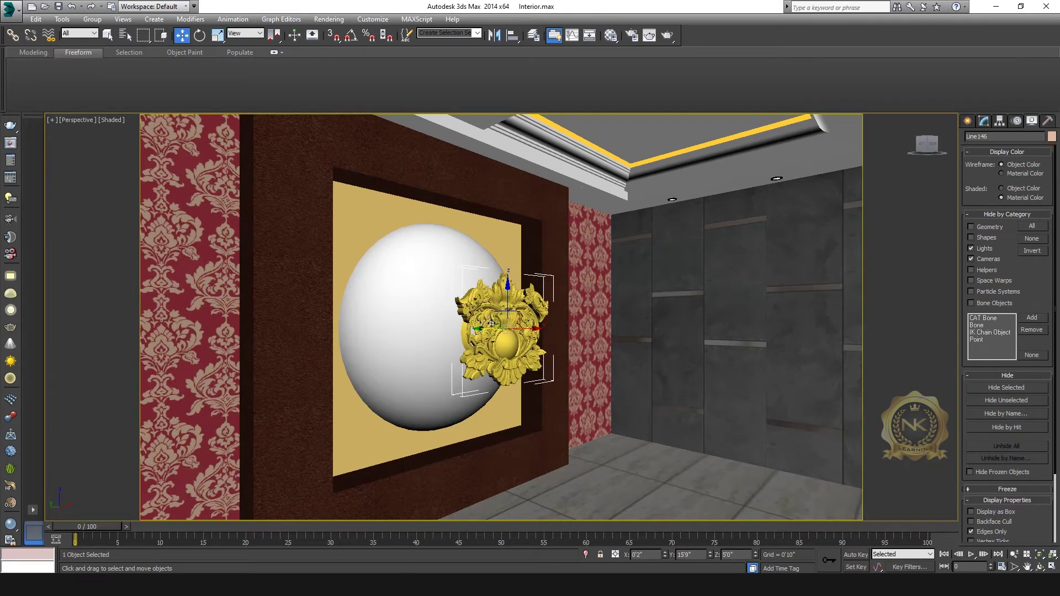
click(932, 144)
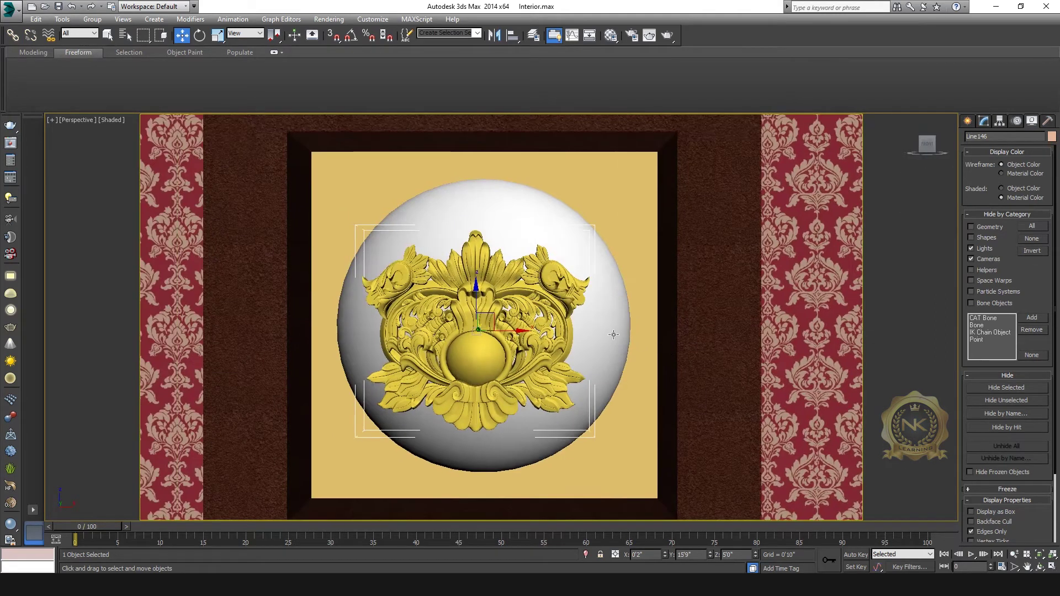
Step: Isolate the white dome and the gold ornament by hiding all unselected objects
middle_drag(646, 303, 686, 303)
click(582, 318)
ctrl+click(540, 335)
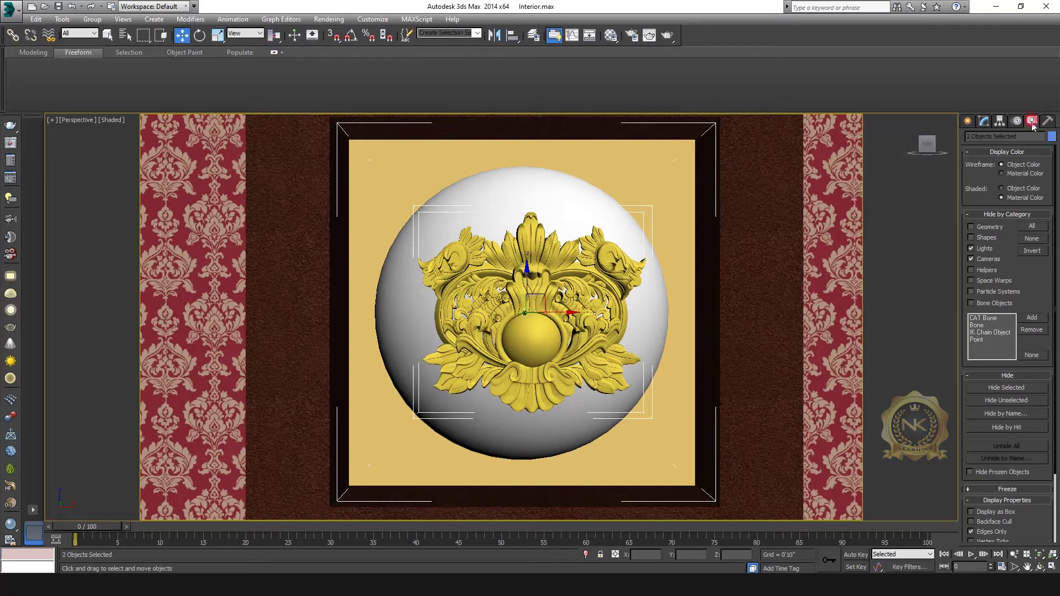
click(1006, 400)
key(alt+w)
key(alt+w)
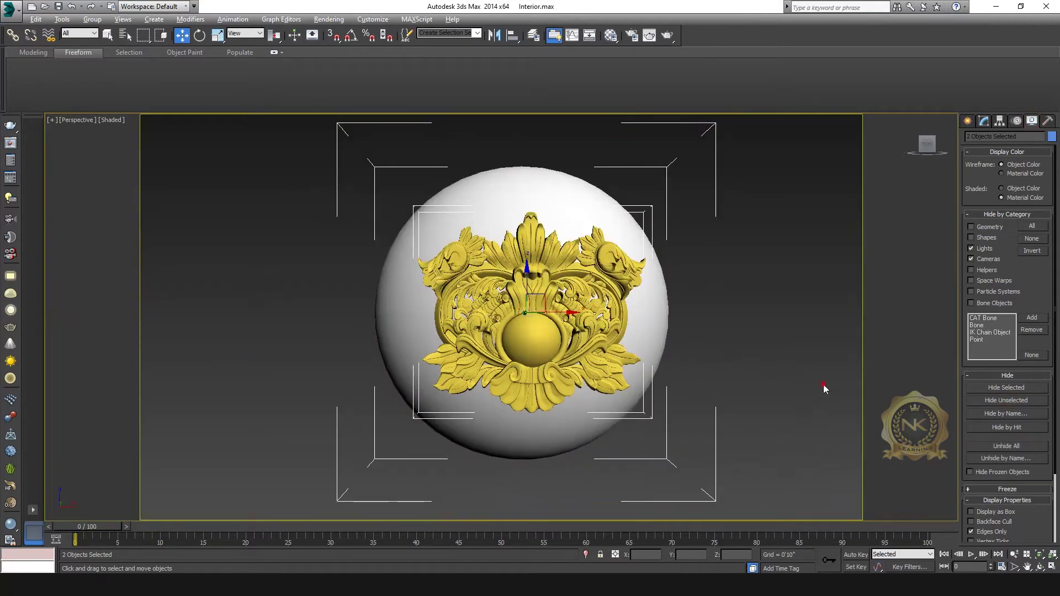
Step: Clear the selection and turn off the safe frames in the perspective viewport
click(823, 389)
click(80, 121)
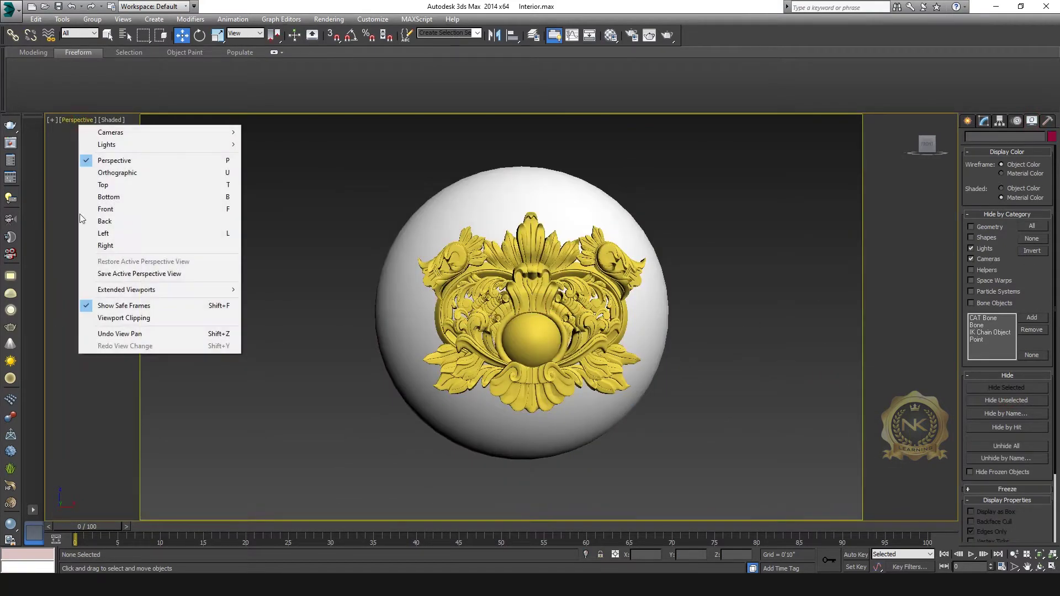
click(110, 305)
Step: Move the ornament back along Y in the top view until it sits close to the dome, at about 16'8"
drag(922, 149, 947, 150)
middle_drag(386, 309, 596, 319)
scroll(596, 319, down, 3)
click(603, 336)
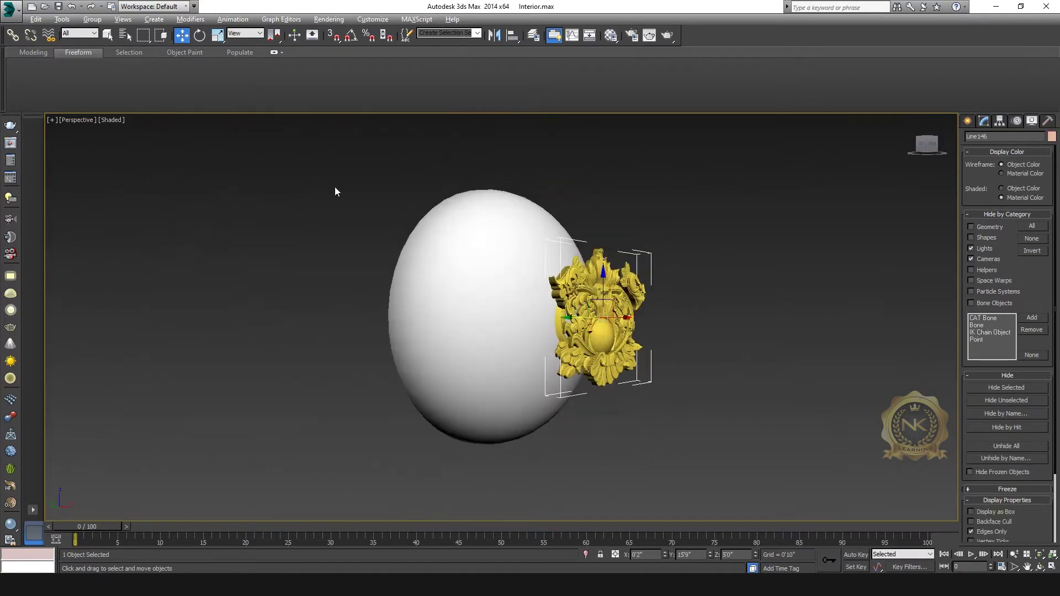
key(t)
middle_drag(458, 271, 463, 353)
scroll(493, 384, up, 4)
middle_drag(396, 244, 497, 409)
drag(483, 400, 484, 346)
scroll(454, 376, up, 3)
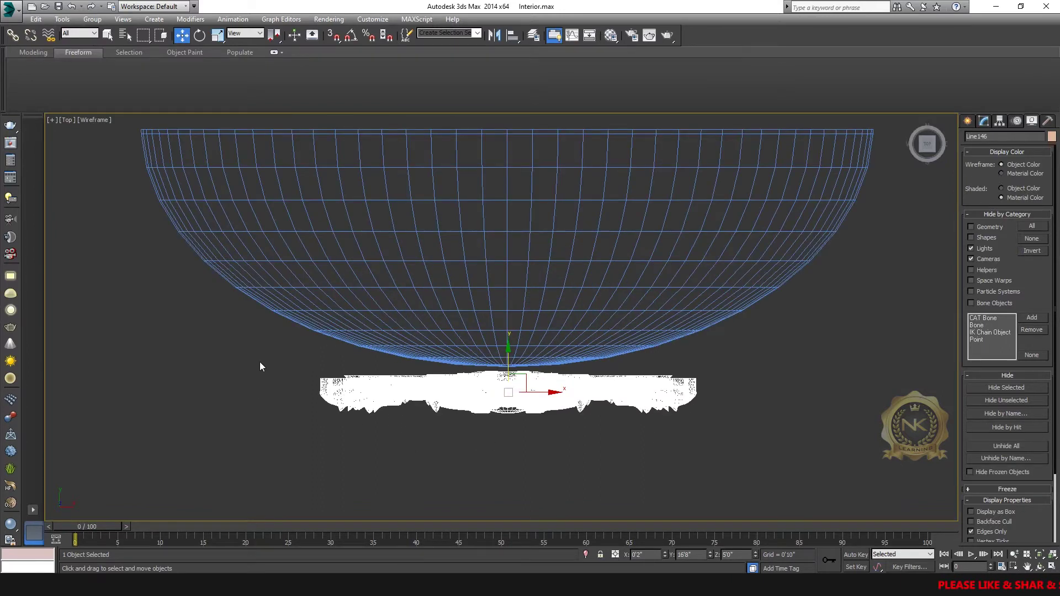
Step: Check the ornament's placement against the dome in the perspective view and the other viewports
key(p)
key(F3)
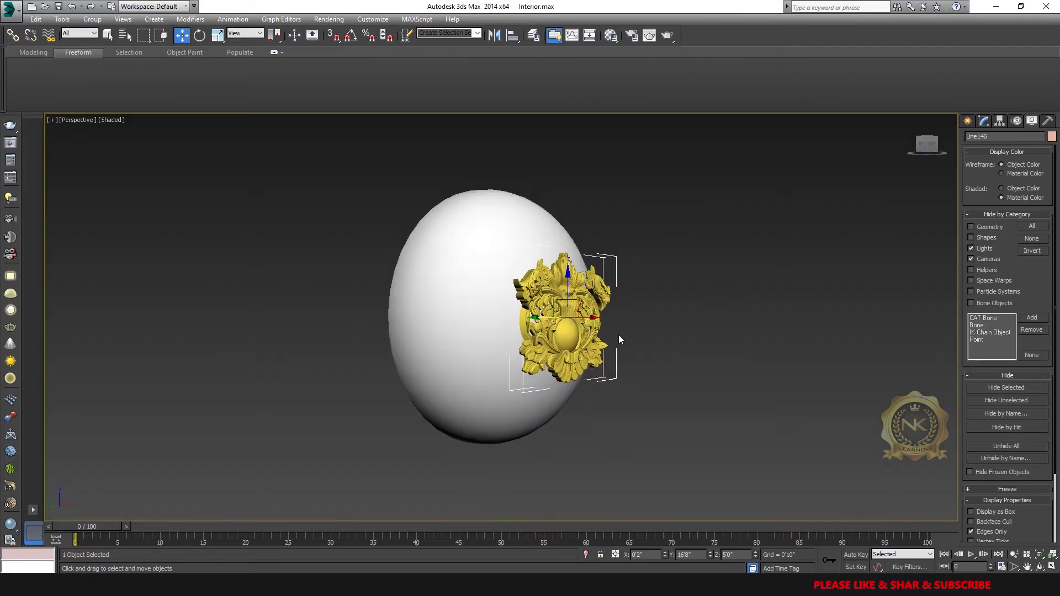
click(927, 144)
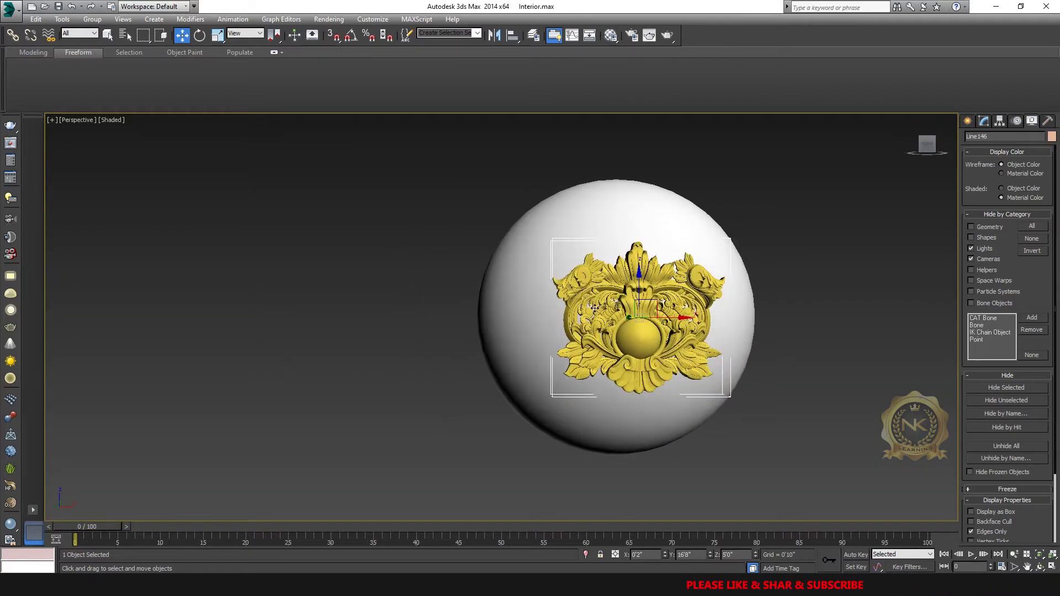
key(alt+w)
right_click(475, 276)
key(alt+w)
key(alt+w)
right_click(644, 370)
key(alt+w)
middle_drag(754, 333, 698, 346)
scroll(700, 312, up, 2)
scroll(697, 346, down, 2)
click(780, 311)
Step: Convert the gold ornament to an editable poly
click(585, 348)
key(f)
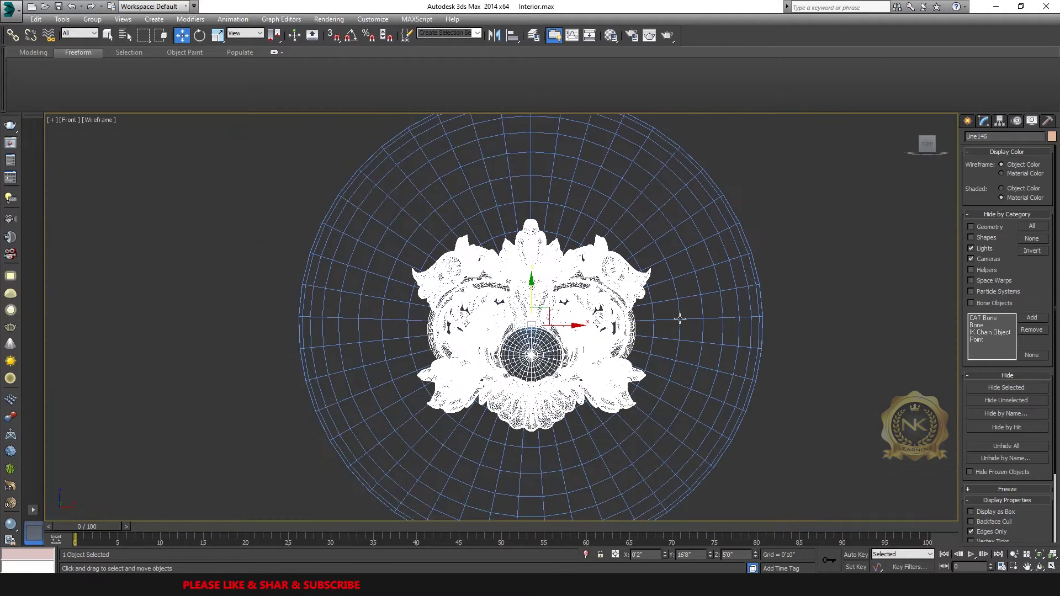
right_click(596, 300)
mouse_move(636, 406)
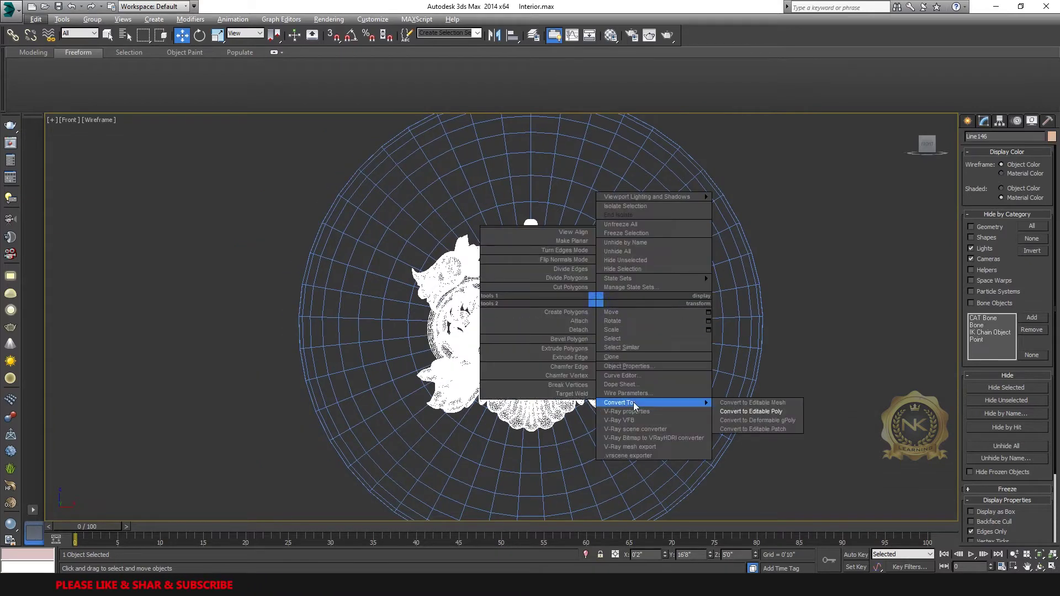
click(772, 412)
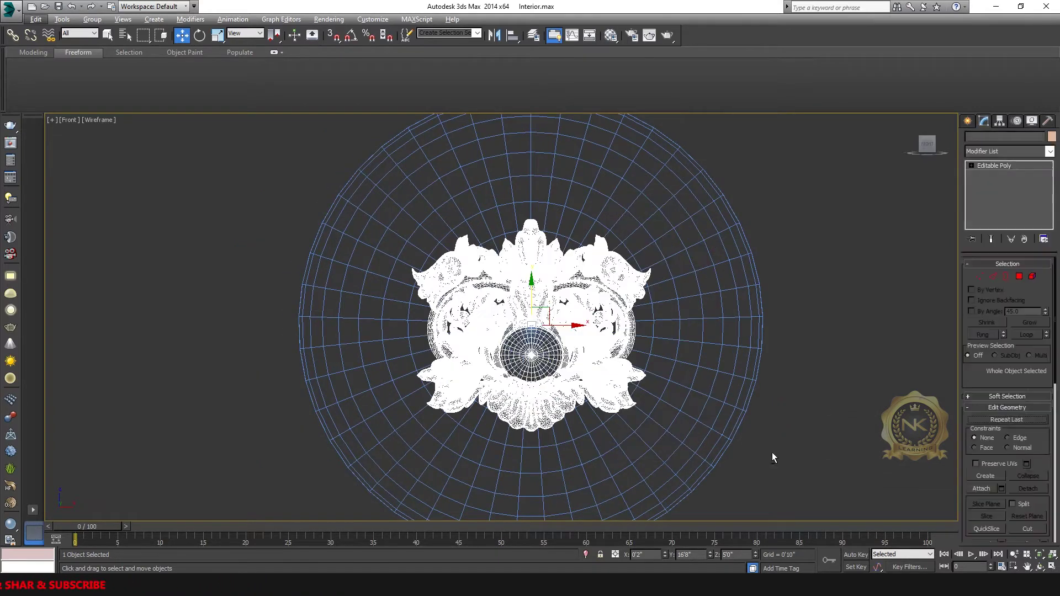
Step: Create a plane about 4'0" long and 4'4" wide around the ornament in the front view
key(p)
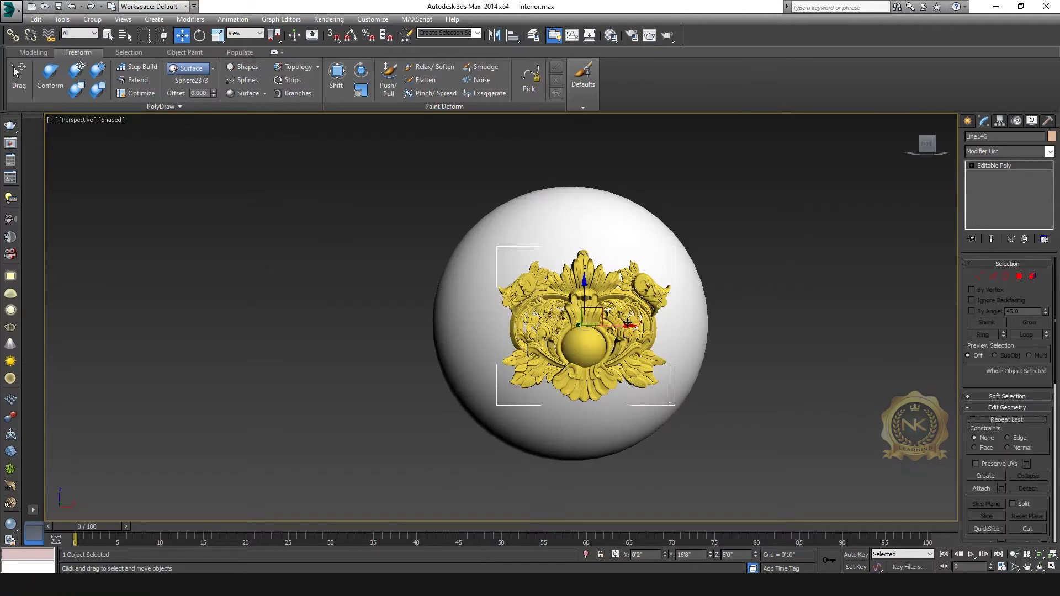
click(967, 120)
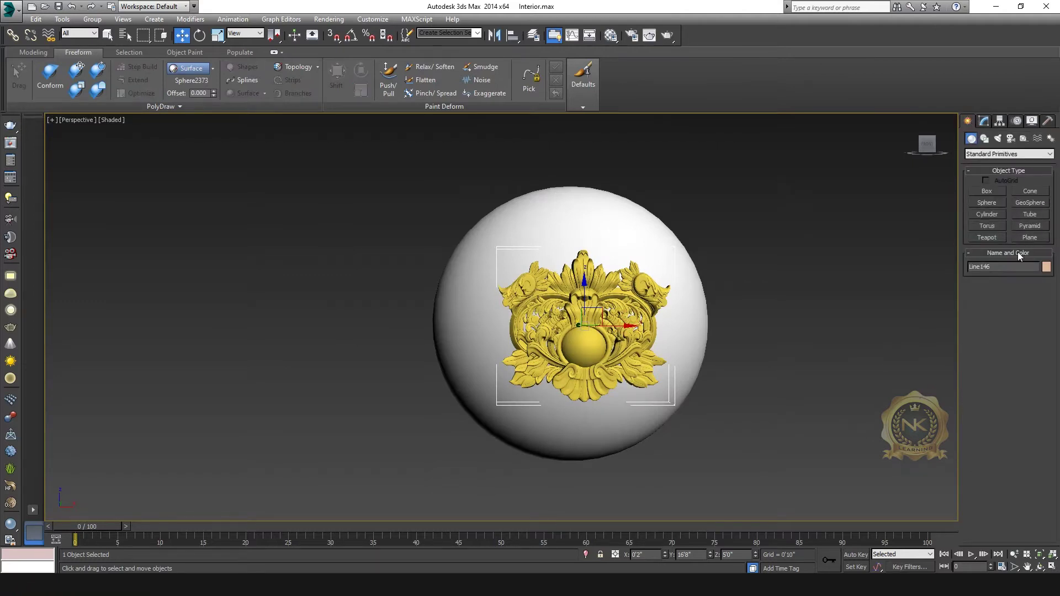
click(1030, 238)
key(alt+w)
middle_click(746, 234)
key(alt+w)
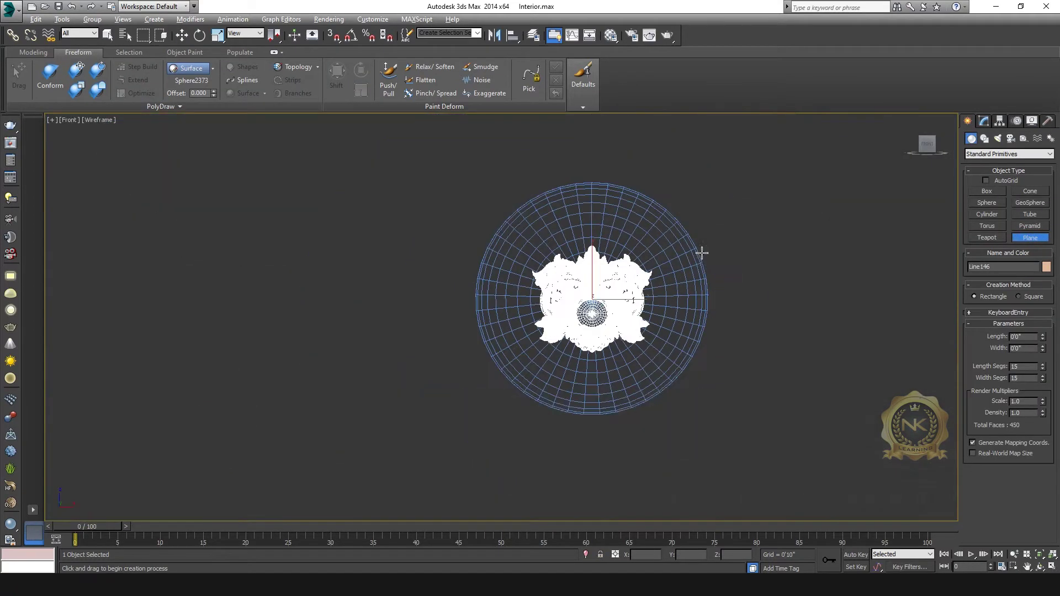
drag(515, 226, 686, 383)
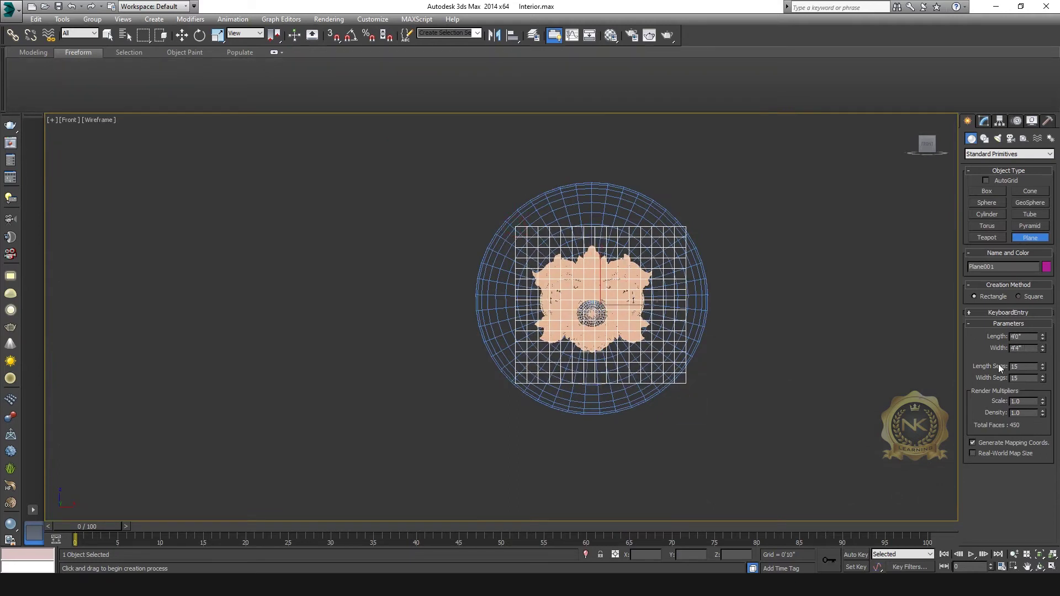
Step: Set both the length and the width of the plane to 4'6"
text(4'6)
key(Tab)
text(4)
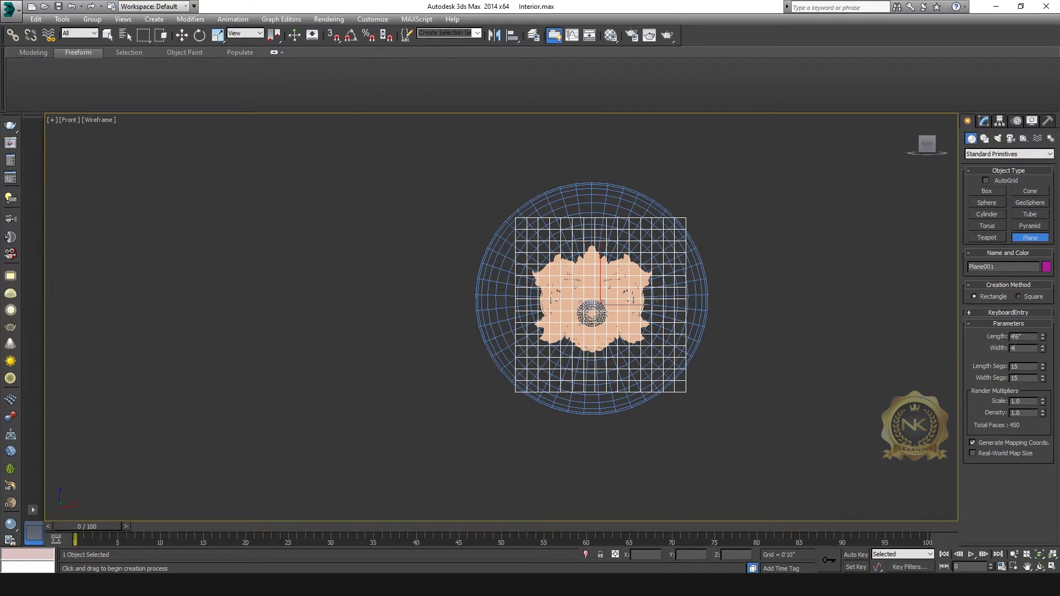
text('6)
key(Return)
click(1025, 366)
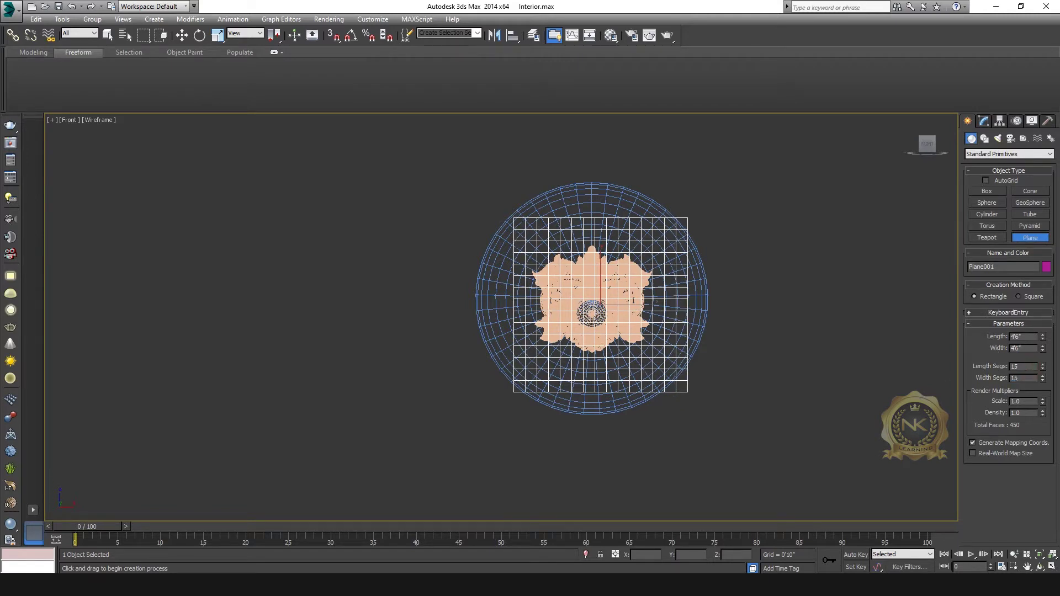
Step: Center the plane on the ornament in the front view, at about X 0'2" and Z 5'0"
right_click(669, 362)
scroll(610, 284, up, 3)
middle_drag(610, 284, 619, 354)
scroll(620, 355, down, 1)
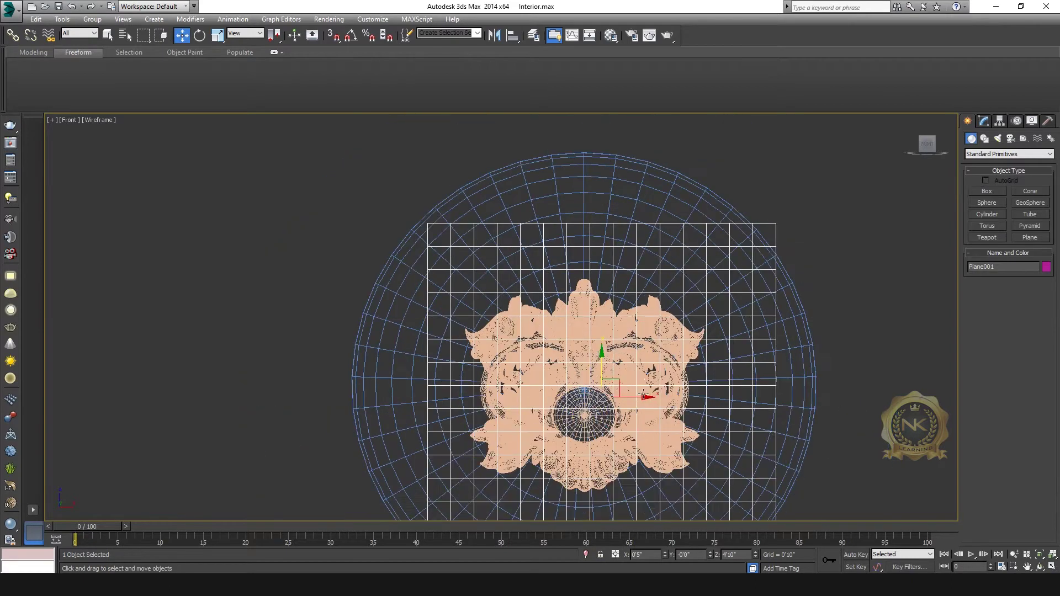
scroll(646, 390, up, 1)
middle_drag(647, 390, 673, 308)
drag(624, 307, 599, 279)
scroll(602, 330, down, 2)
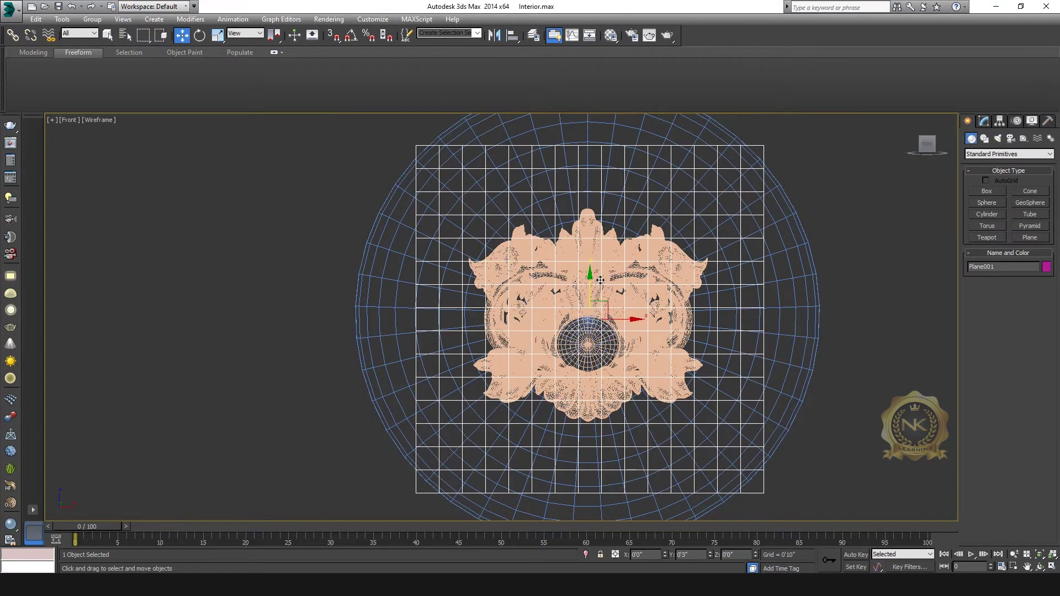
drag(602, 280, 609, 276)
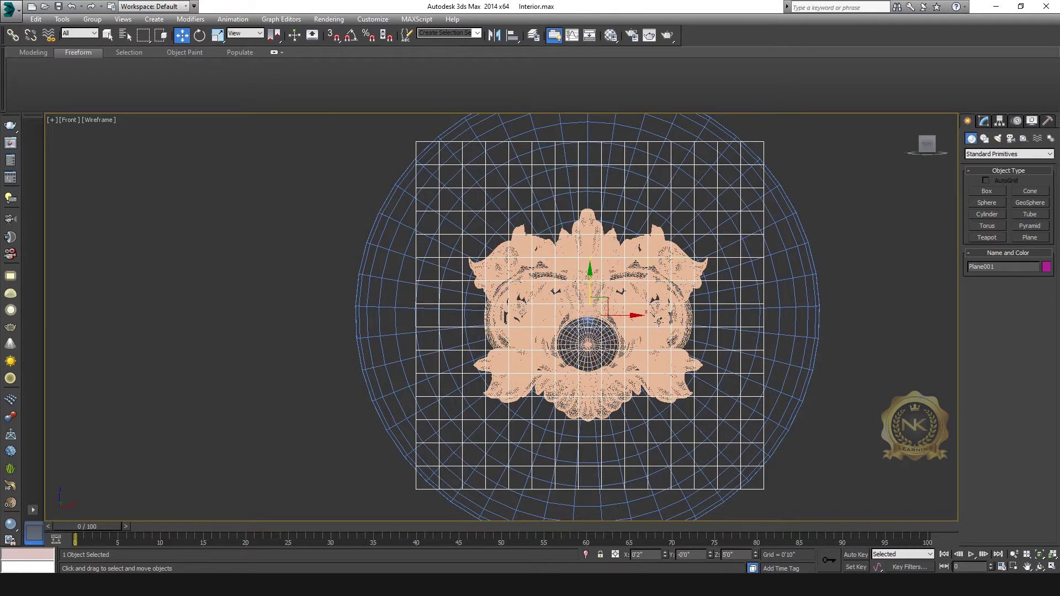
Step: Move the ornament forward, away from the dome, in the top view to about Y 15'9"
key(alt+w)
right_click(408, 216)
key(alt+w)
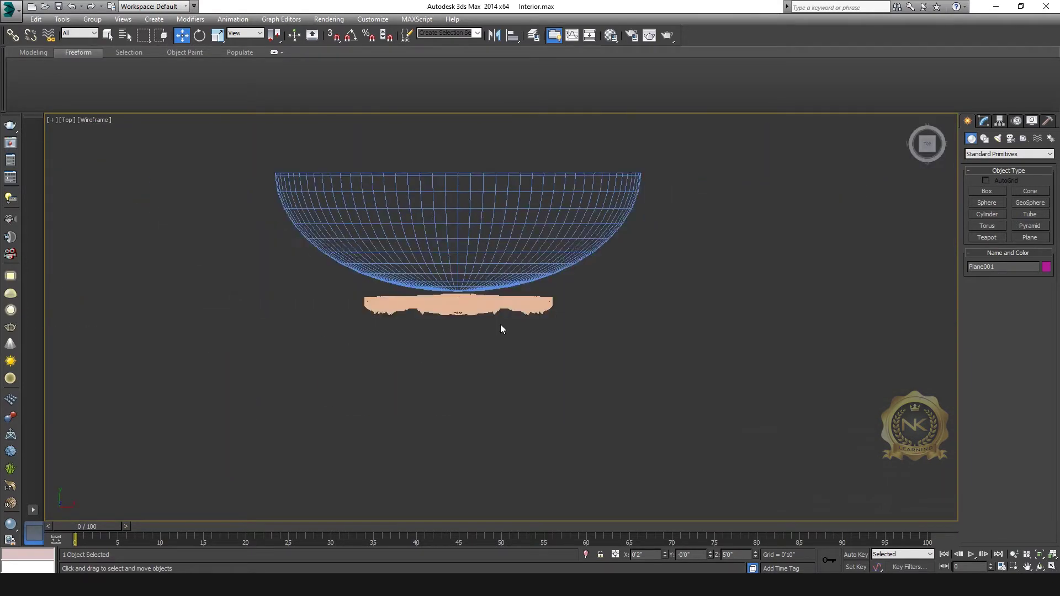
click(449, 286)
scroll(452, 284, down, 1)
drag(465, 254, 467, 273)
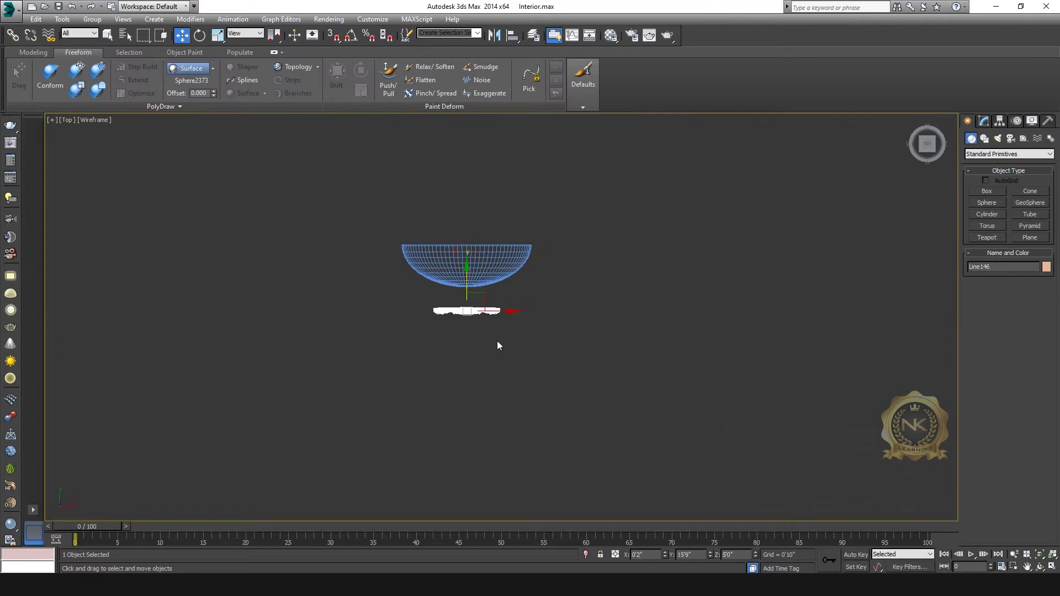
Step: Move the plane along Y in the top view to directly behind the ornament, at about 15'11"
scroll(481, 331, down, 3)
click(500, 394)
drag(499, 394, 500, 270)
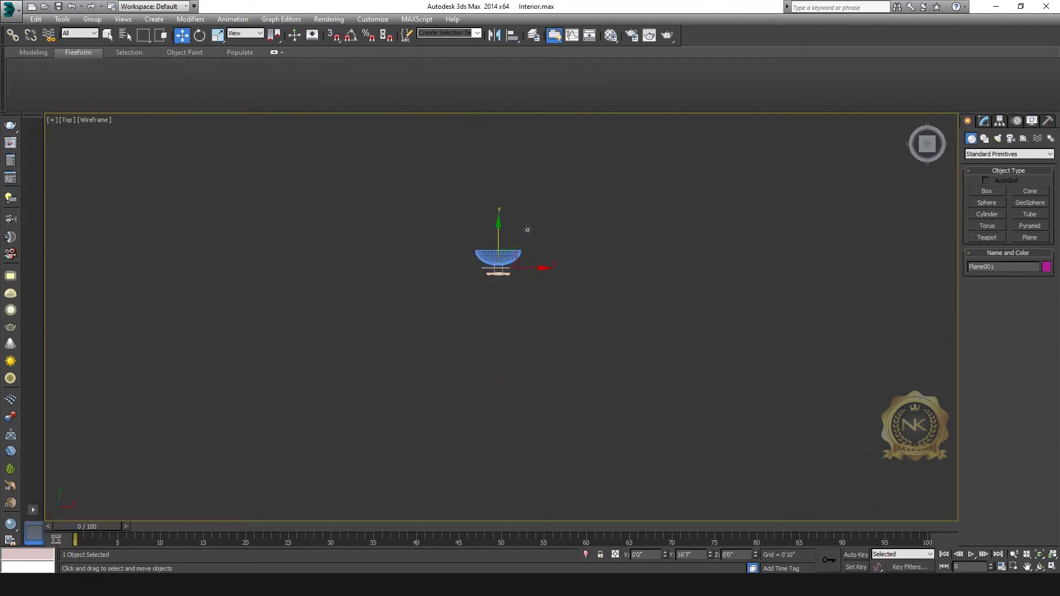
click(284, 52)
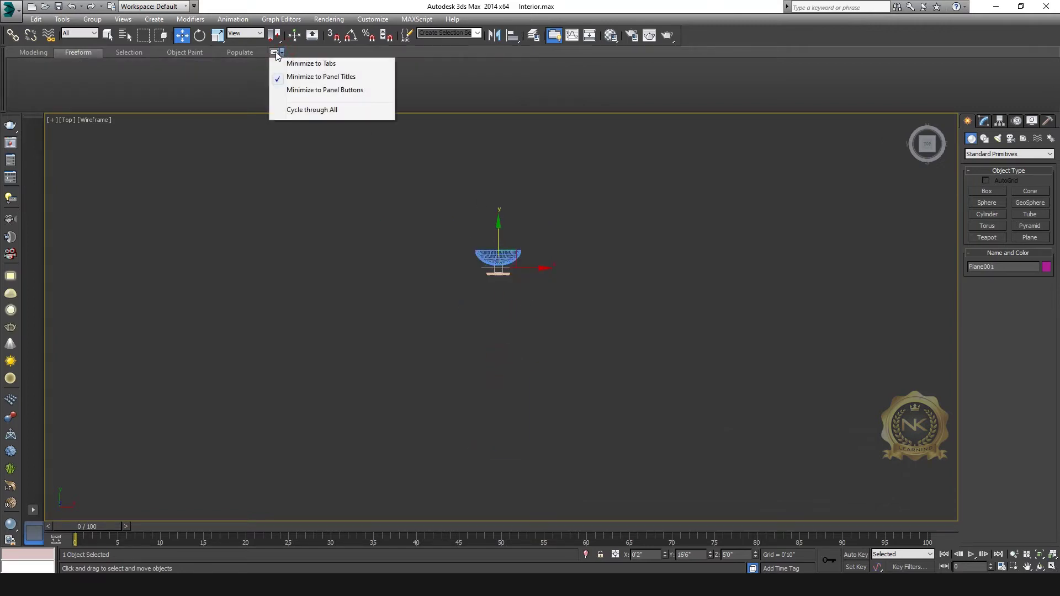
click(277, 56)
scroll(452, 267, up, 8)
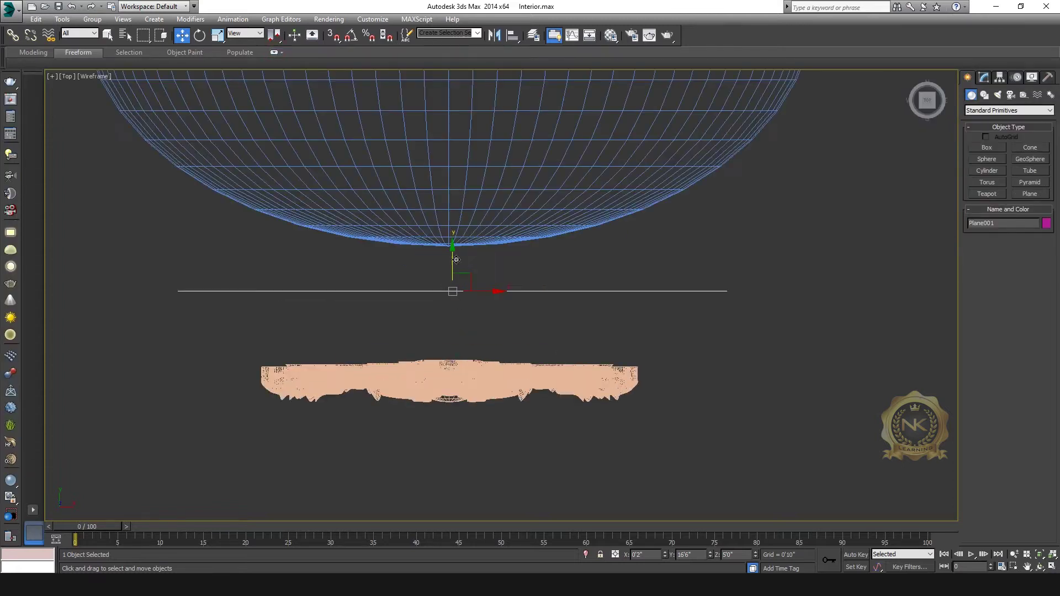
drag(453, 258, 454, 323)
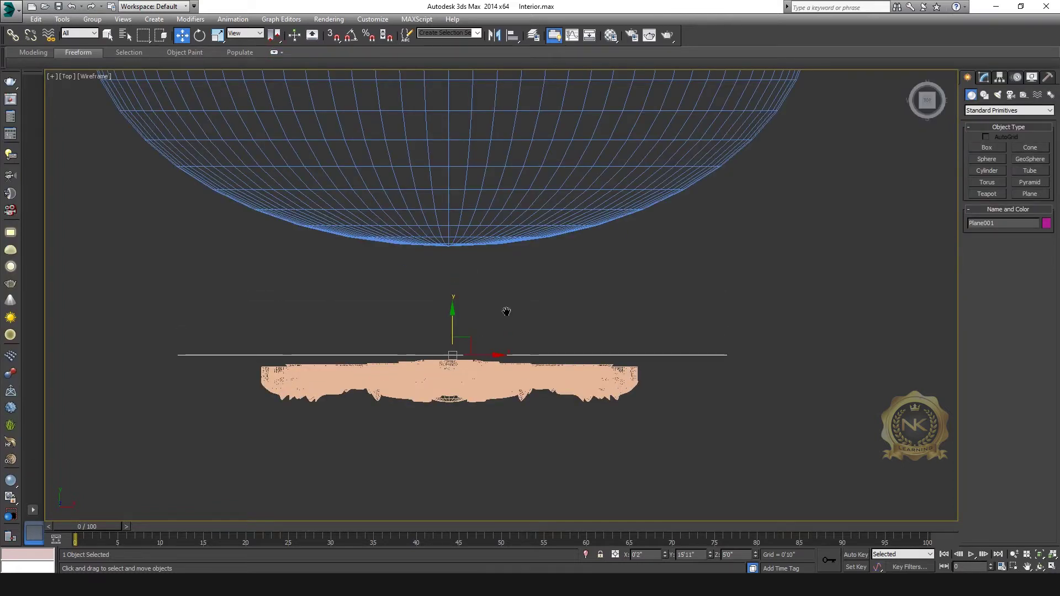
scroll(481, 328, up, 5)
middle_drag(472, 319, 552, 217)
drag(519, 252, 524, 270)
Step: Inspect the plane and the ornament in front of it in the perspective view with nothing selected
key(alt+w)
right_click(708, 477)
key(alt+w)
click(828, 348)
middle_drag(675, 368, 524, 329)
scroll(608, 334, up, 5)
scroll(644, 336, down, 3)
middle_drag(635, 331, 704, 363)
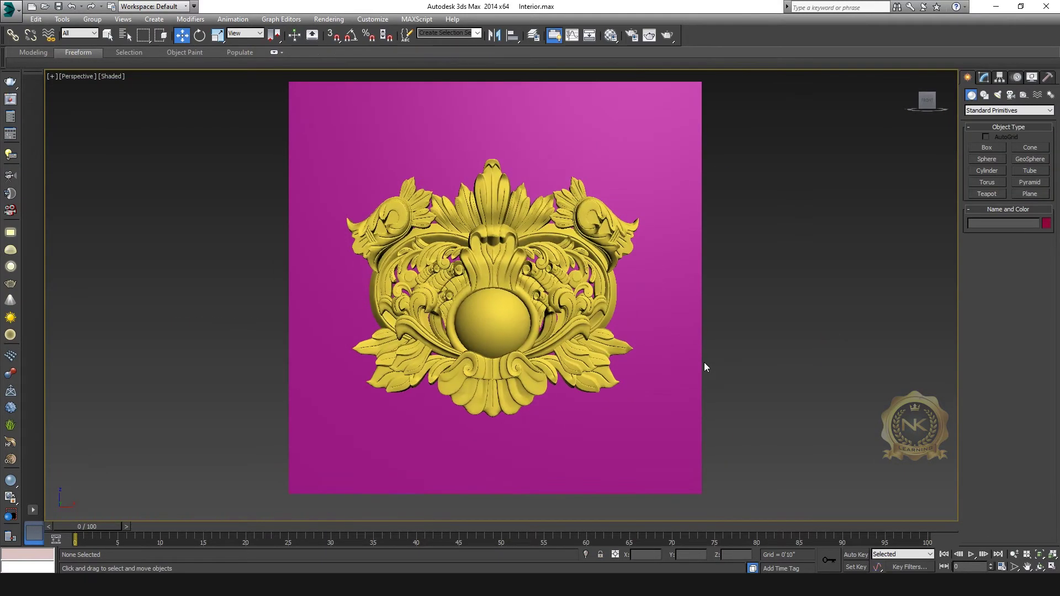
Step: Convert the plane behind the ornament to an editable poly and minimize the ribbon
click(648, 298)
right_click(666, 131)
mouse_move(734, 232)
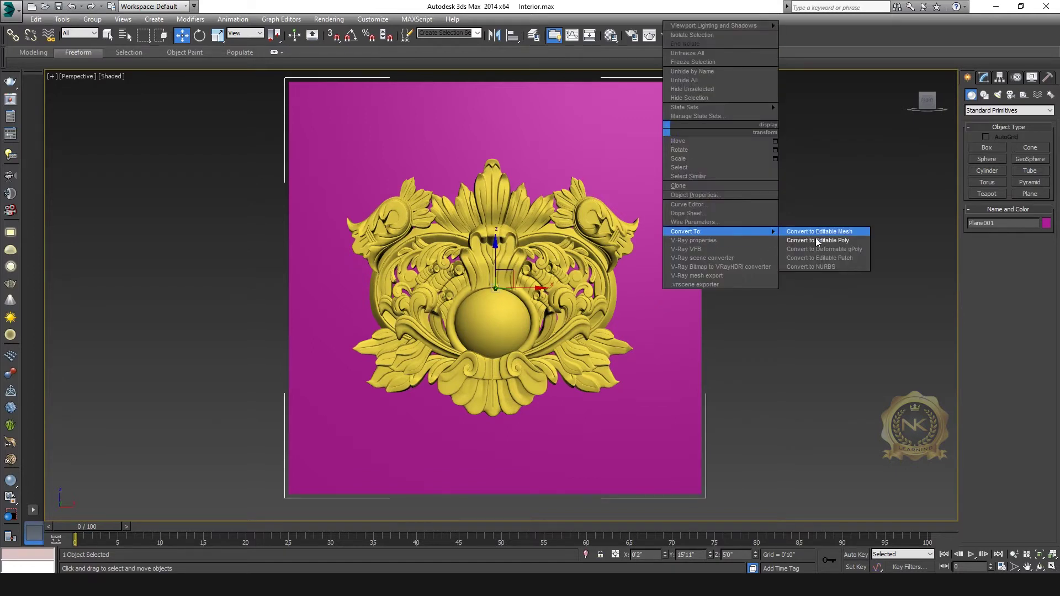
click(803, 241)
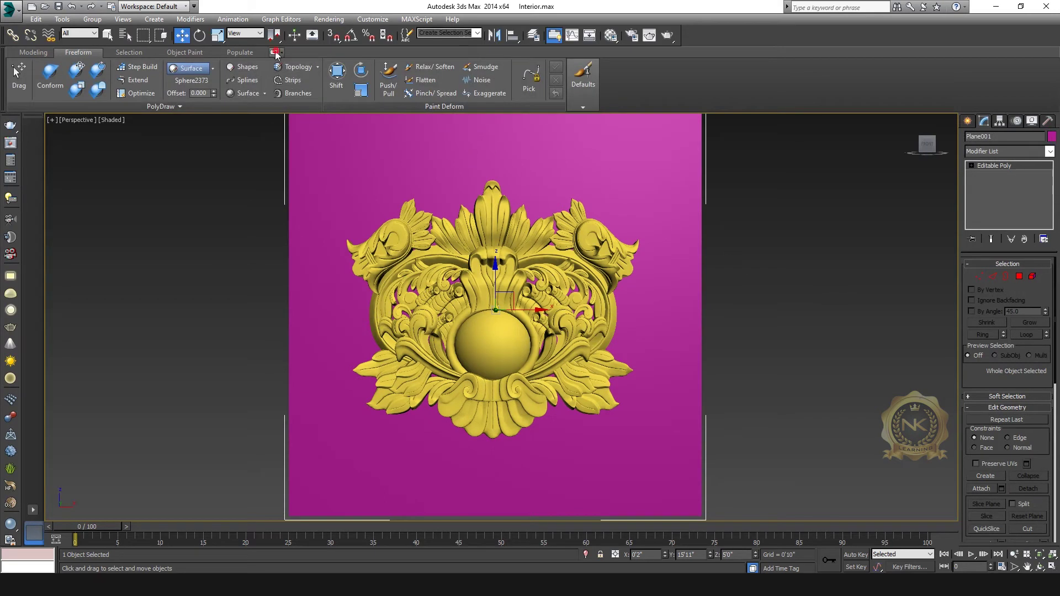
click(276, 53)
click(771, 270)
Step: Apply a Skin Wrap modifier to the gold ornament and enable Weight All Points
click(498, 220)
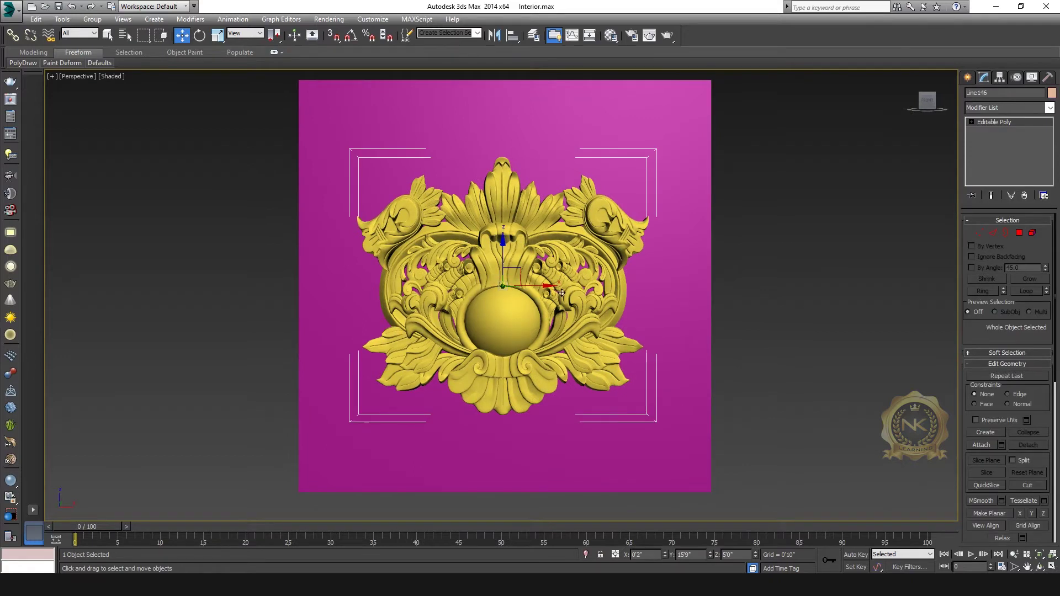
click(1050, 108)
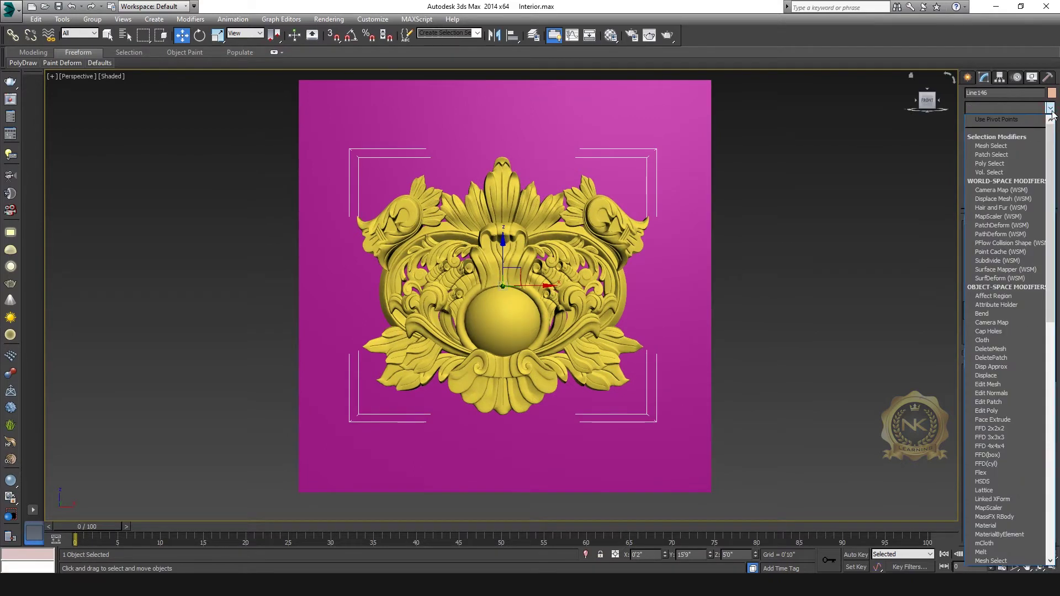
key(s)
key(k)
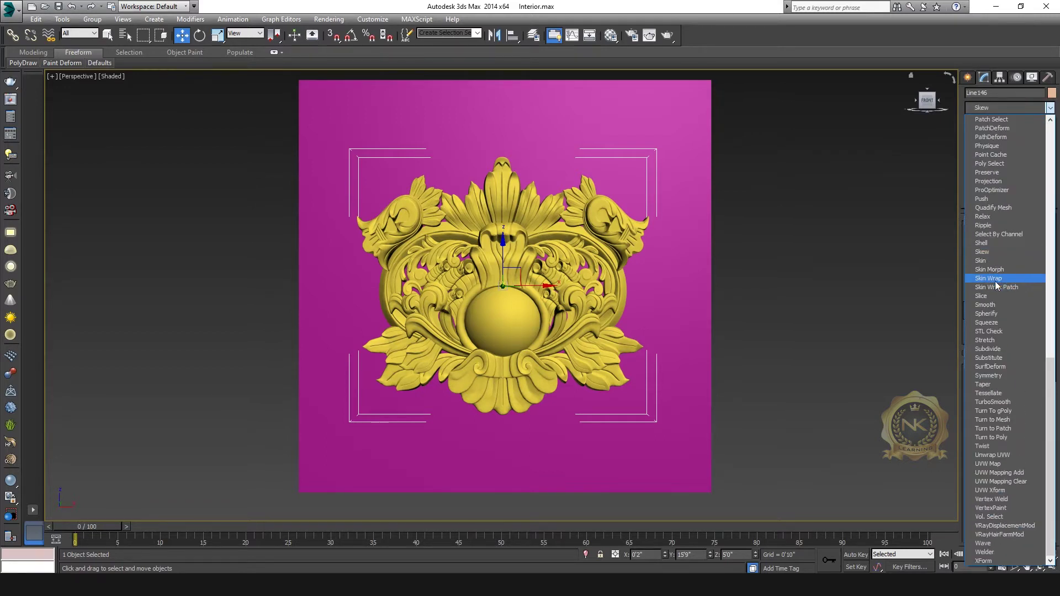
click(994, 280)
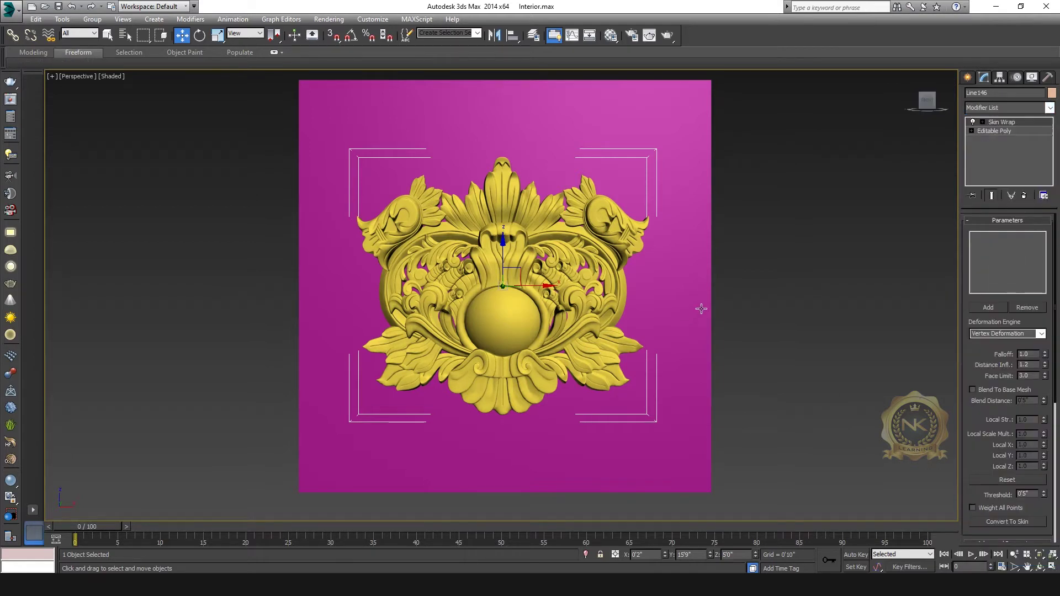
middle_drag(756, 280, 775, 303)
drag(983, 471, 988, 331)
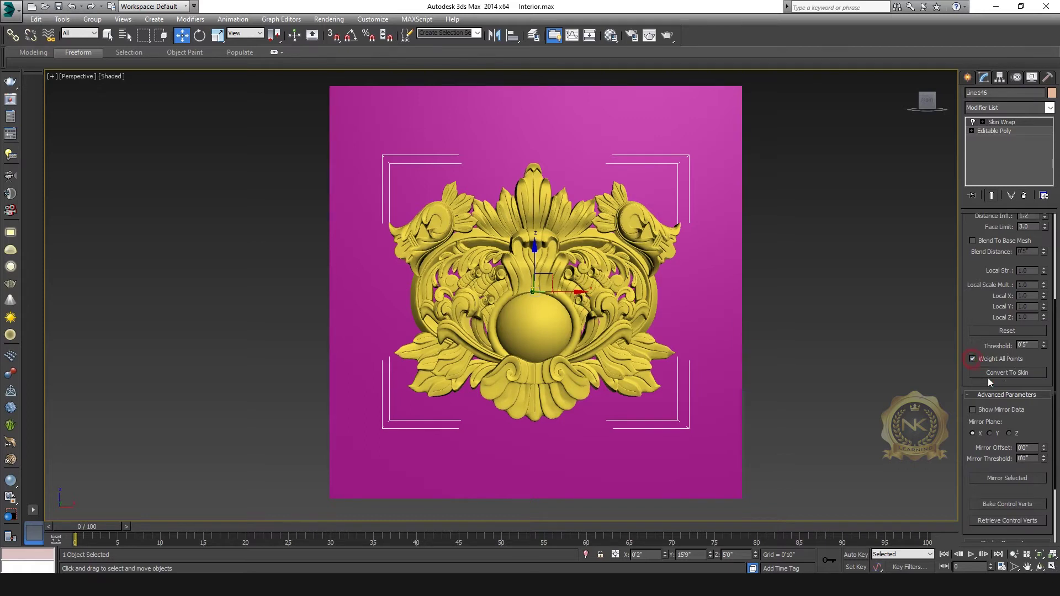
Step: Add the magenta plane as the ornament's Skin Wrap control object and return to the Move tool
drag(980, 309, 971, 463)
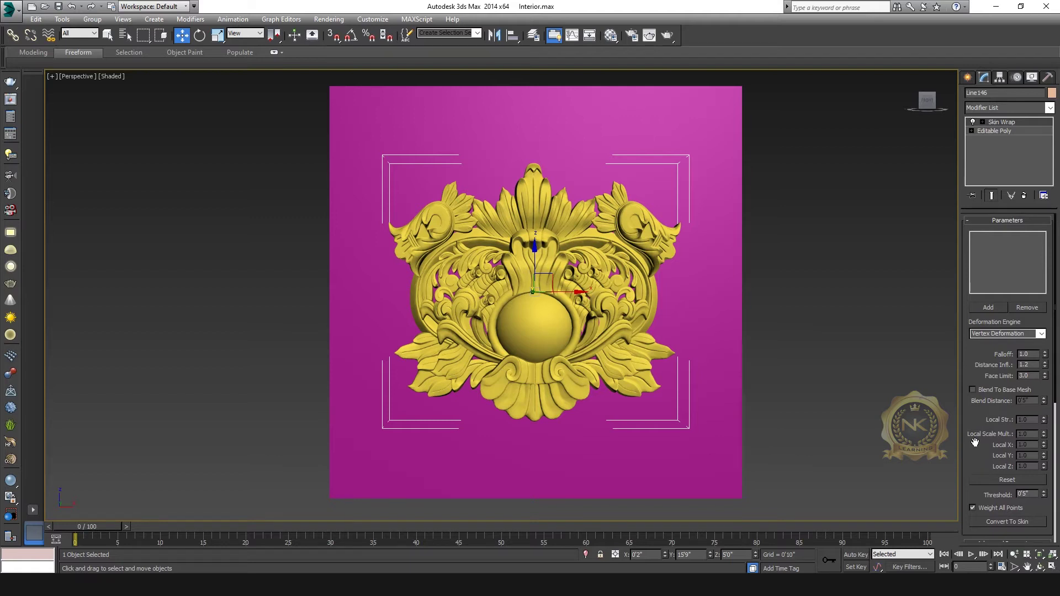
click(988, 308)
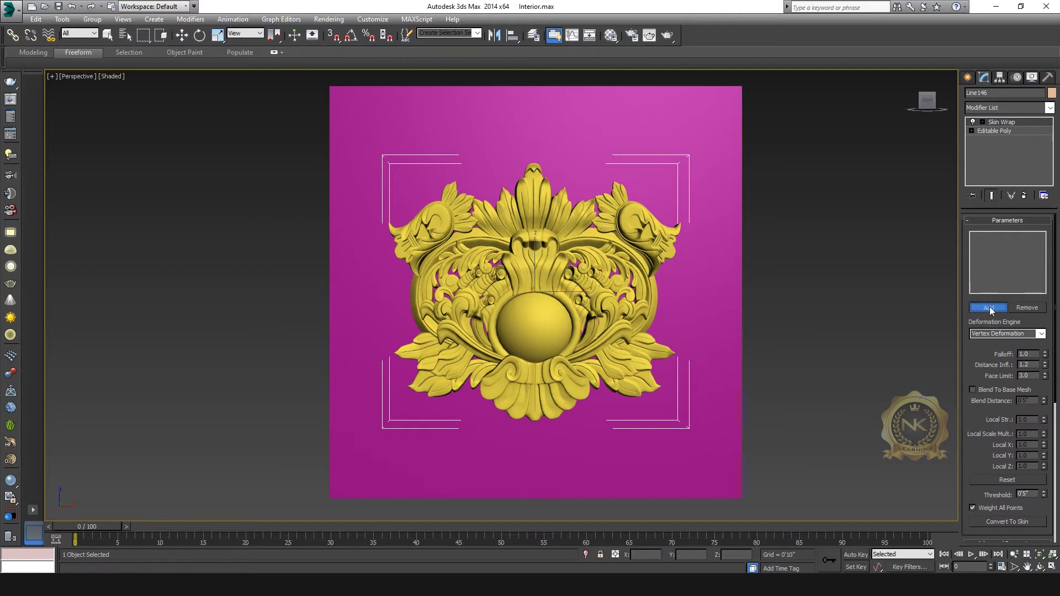
click(713, 125)
click(181, 36)
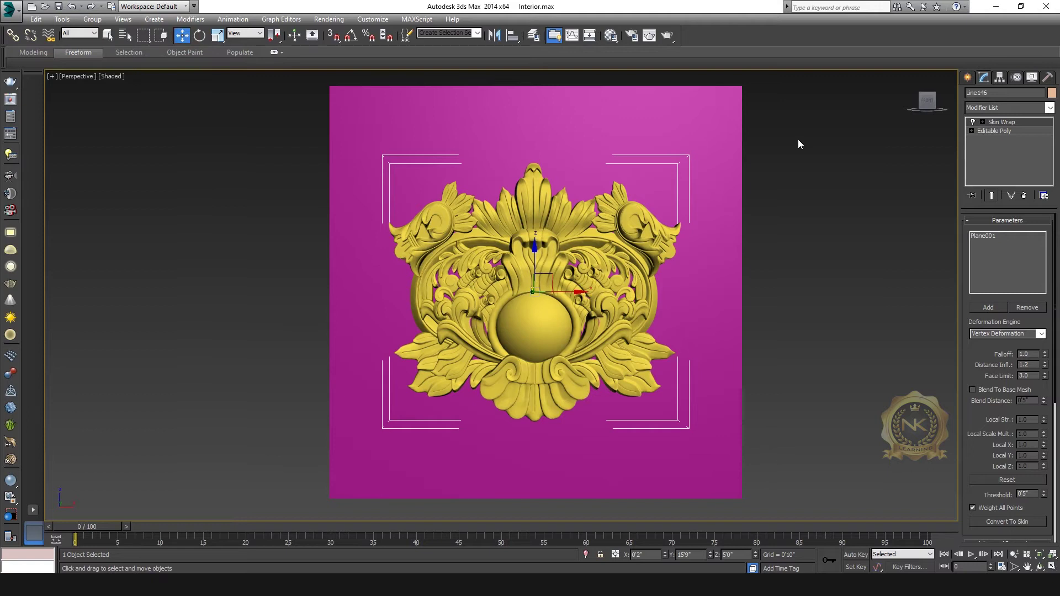
Step: Move the plane along Y in the top view until it touches the sphere's front, at about 16'10"
key(alt+w)
key(alt+w)
scroll(623, 255, down, 3)
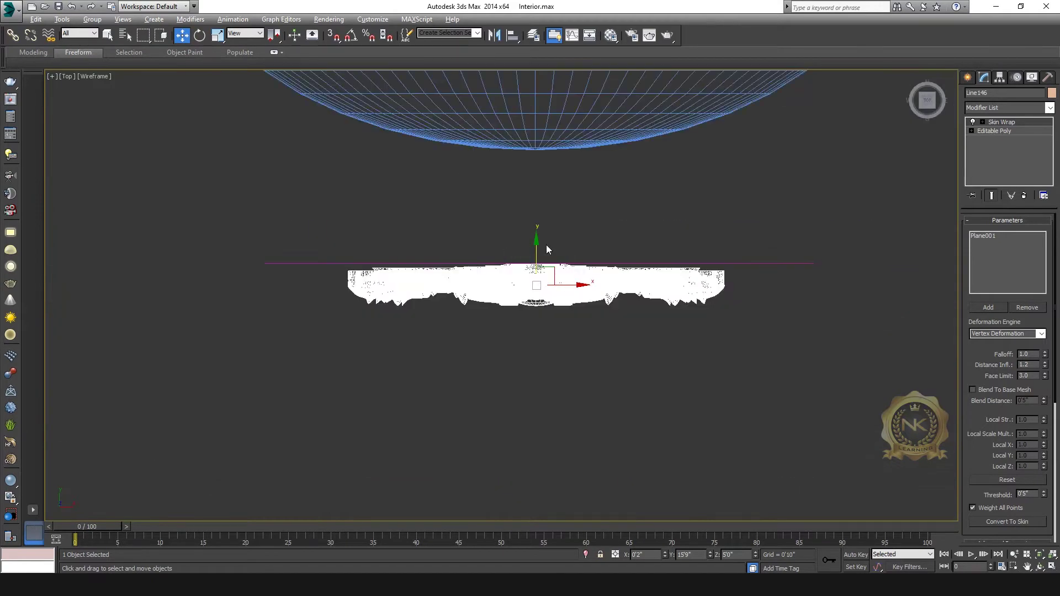
click(683, 266)
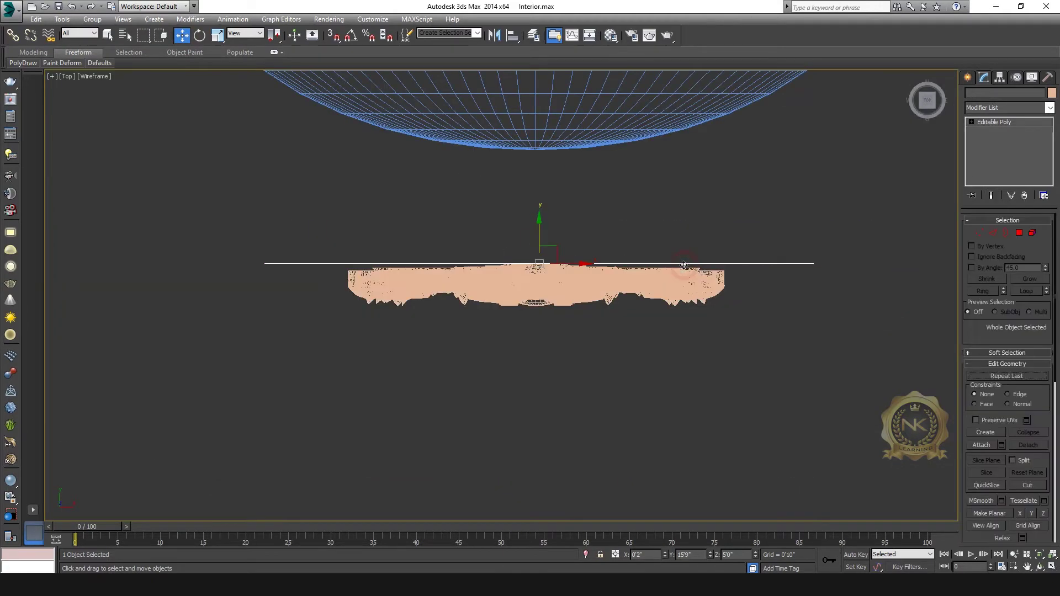
drag(539, 226, 569, 123)
scroll(596, 364, up, 5)
middle_drag(594, 270, 592, 441)
drag(400, 295, 428, 242)
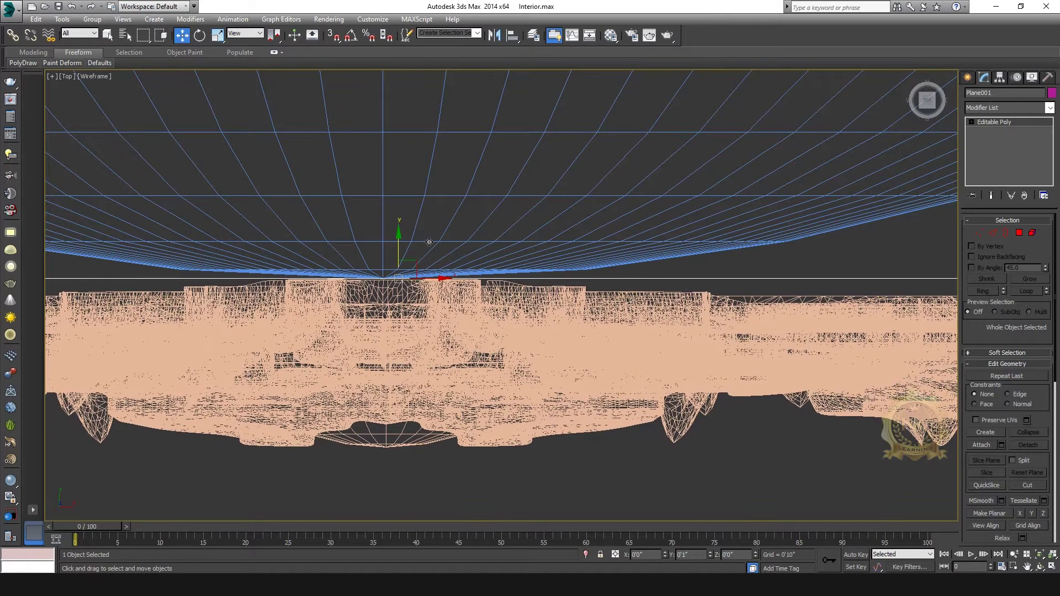
Step: Set the Freeform PolyDraw target of the plane to Surface and pick the white sphere behind it, Sphere2373
key(alt)
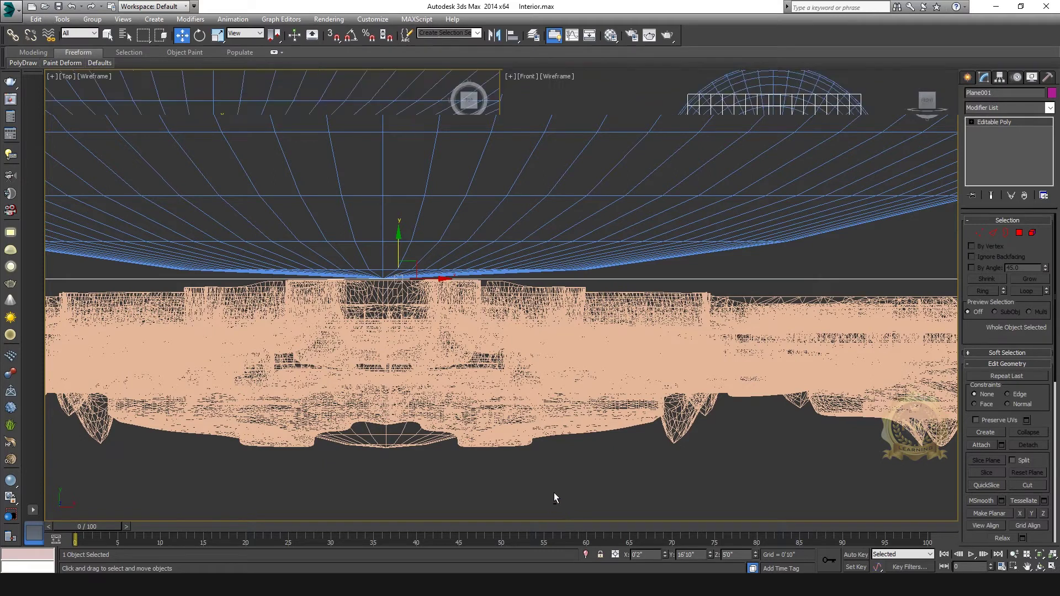
key(alt+w)
click(744, 463)
key(alt+w)
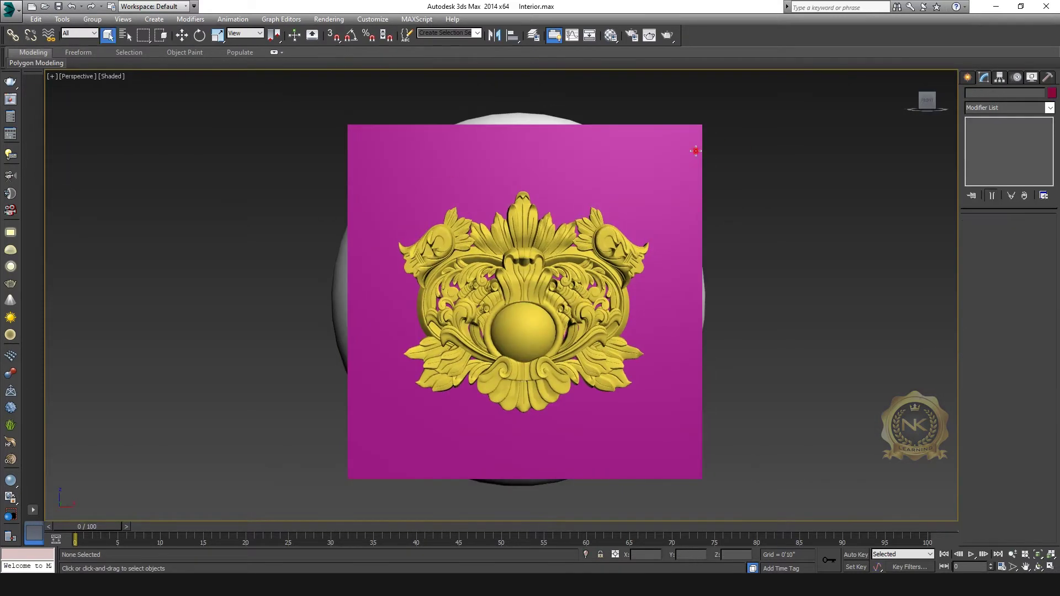
click(696, 151)
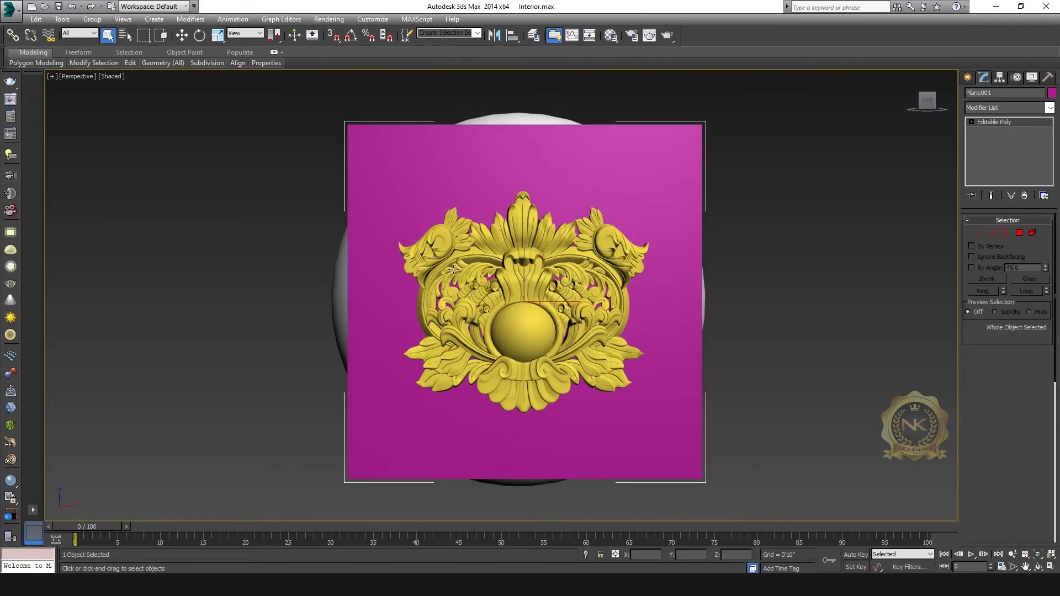
click(273, 53)
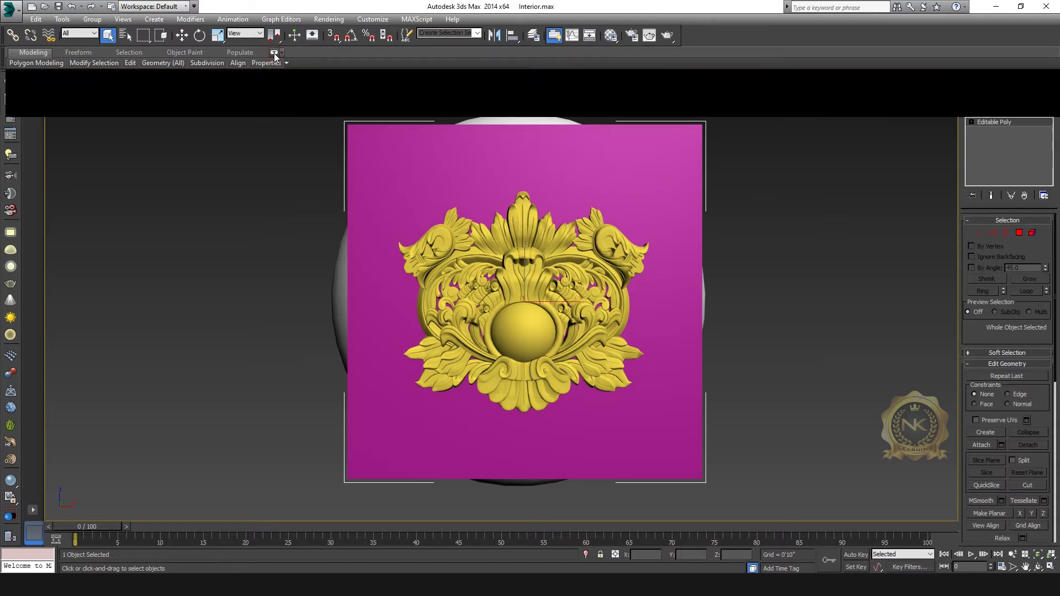
click(77, 52)
click(214, 68)
click(213, 89)
click(194, 80)
click(930, 142)
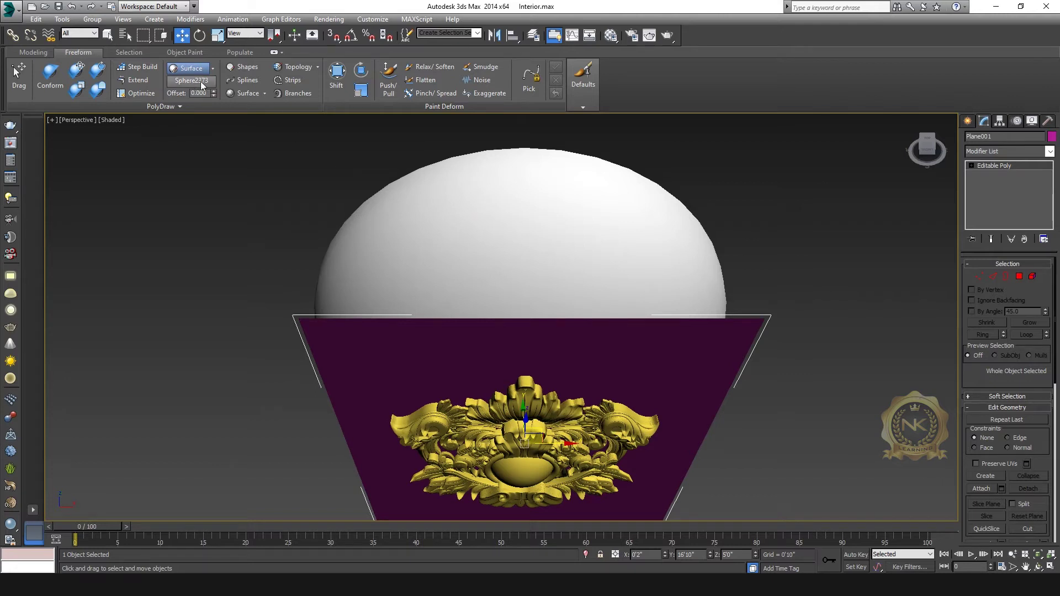
Step: Activate the Conform brush and set its full strength to 72 and falloff to 177
click(923, 155)
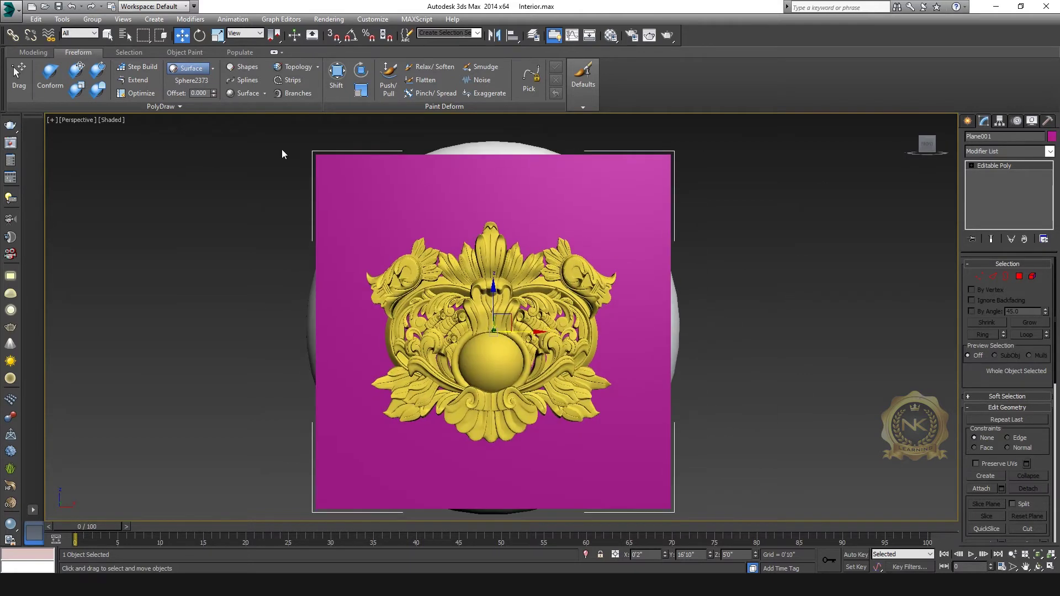
click(53, 80)
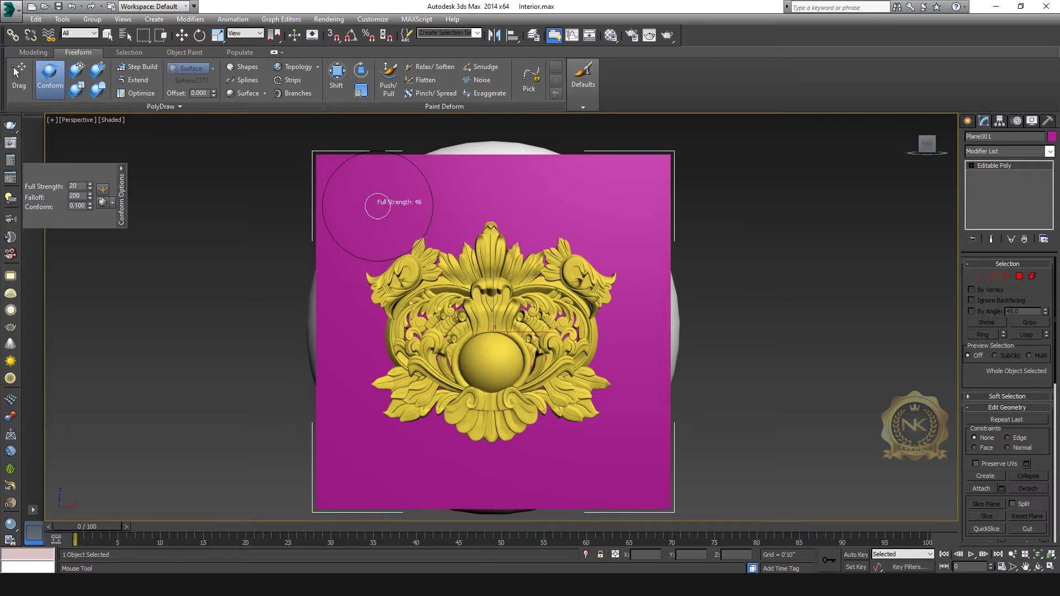
shift+drag(377, 206, 370, 206)
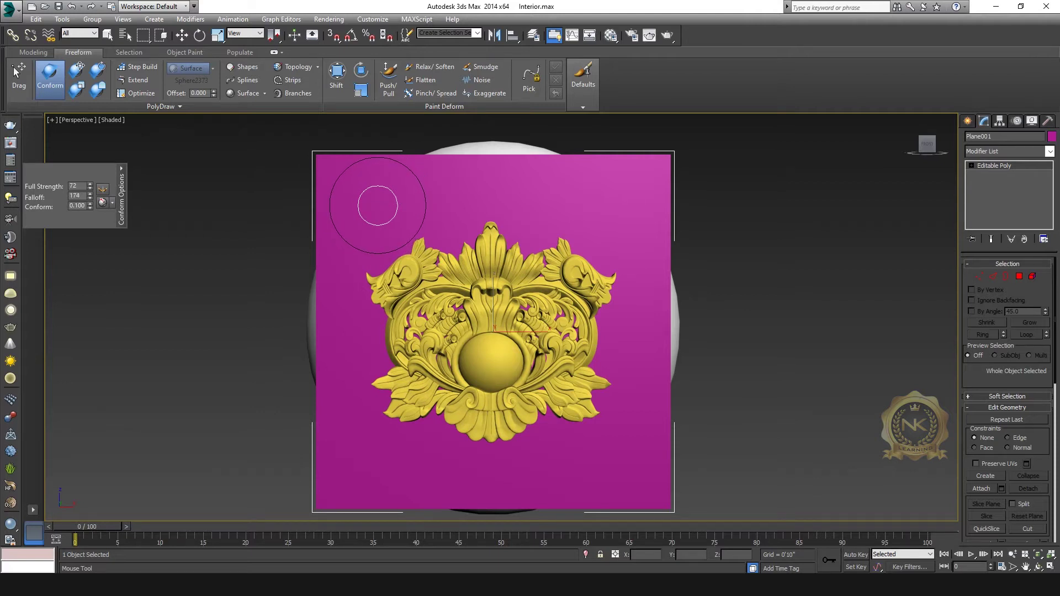
ctrl+drag(378, 206, 377, 204)
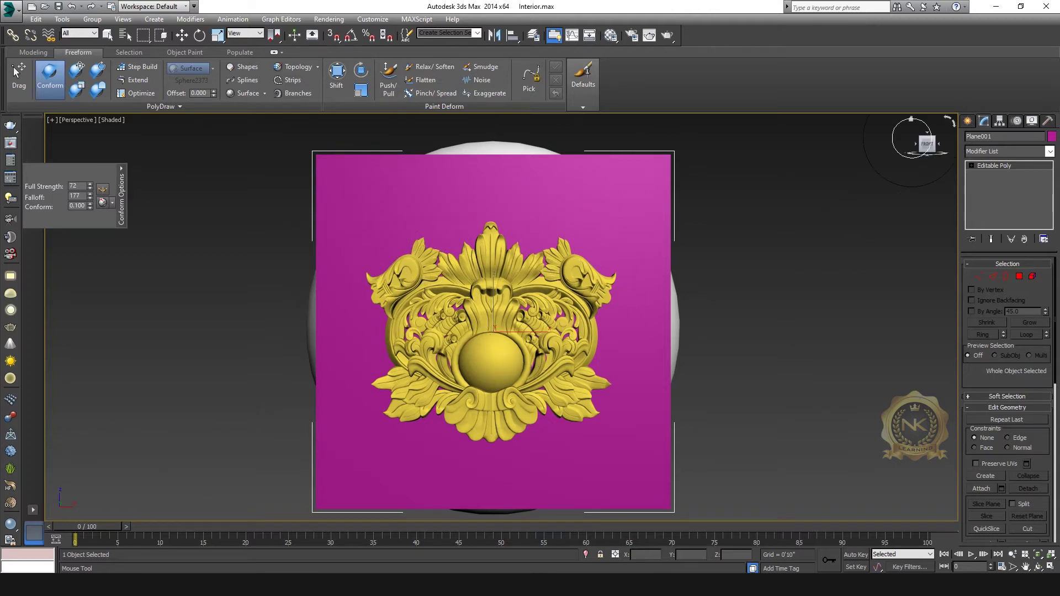
Step: Brush the plane around both sides of the ornament back onto the sphere with the Conform brush
drag(919, 143, 944, 145)
middle_drag(626, 363, 649, 272)
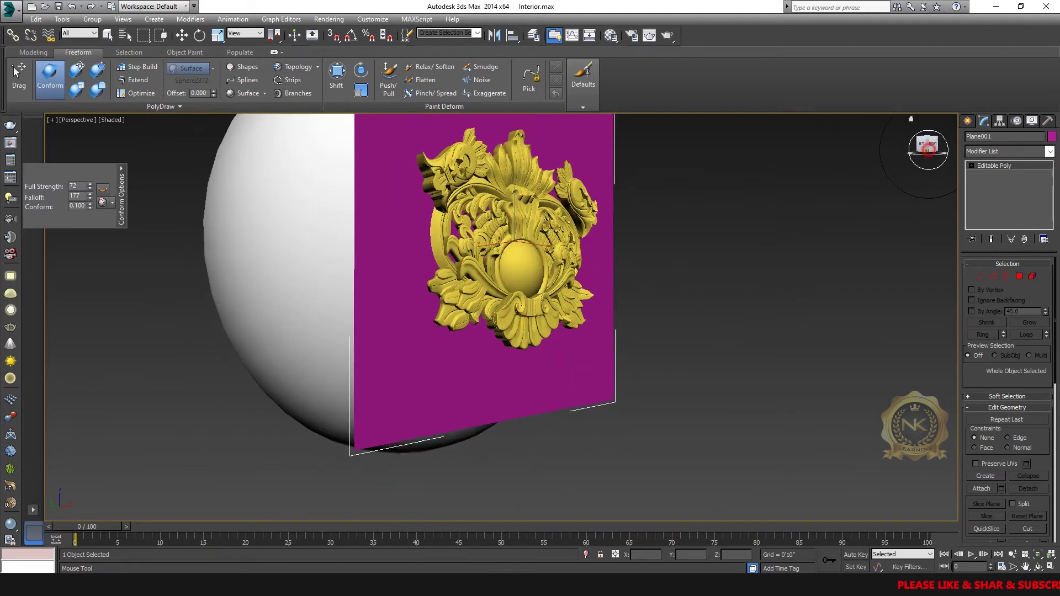
click(928, 148)
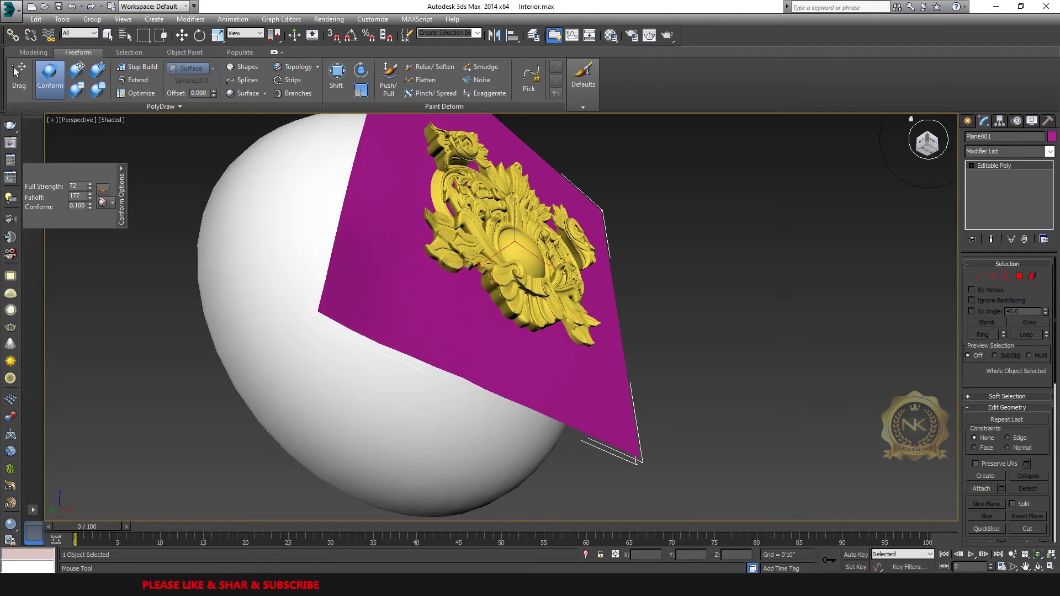
click(928, 143)
click(933, 147)
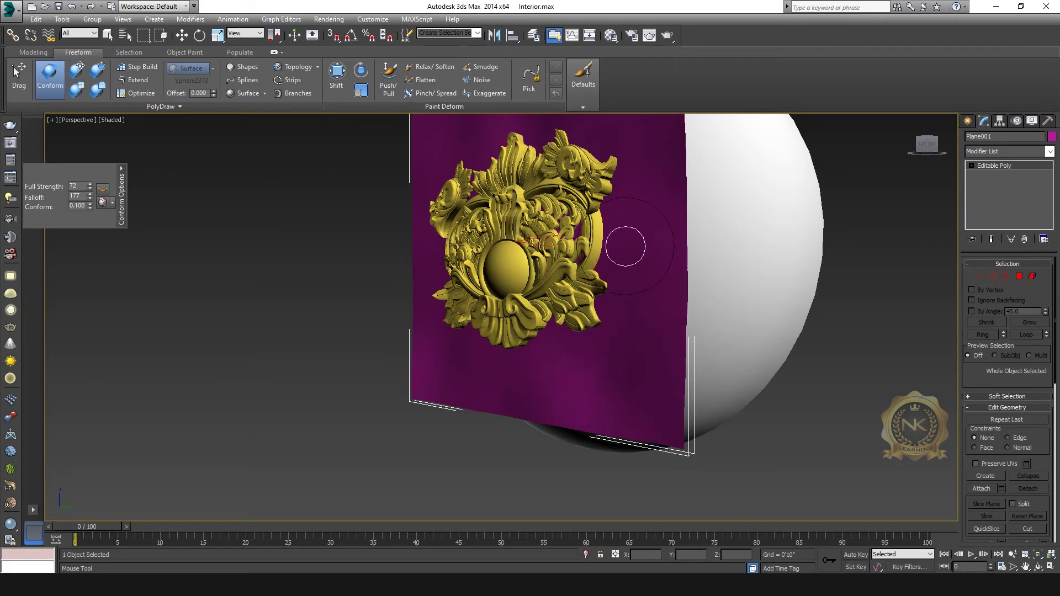
click(918, 144)
mouse_move(365, 257)
mouse_down()
mouse_move(362, 182)
mouse_move(428, 171)
mouse_move(316, 154)
mouse_move(453, 179)
mouse_move(416, 284)
mouse_move(459, 390)
mouse_move(522, 359)
mouse_move(474, 364)
mouse_move(500, 286)
mouse_move(397, 379)
mouse_move(355, 287)
mouse_move(381, 166)
mouse_move(605, 191)
mouse_move(476, 310)
mouse_up()
click(937, 143)
middle_drag(696, 232, 669, 334)
mouse_move(565, 296)
mouse_down()
mouse_move(679, 210)
mouse_move(499, 290)
mouse_move(493, 194)
mouse_move(519, 253)
mouse_move(669, 286)
mouse_move(532, 309)
mouse_move(567, 298)
mouse_move(537, 305)
mouse_move(705, 295)
mouse_move(522, 281)
mouse_move(624, 409)
mouse_move(533, 389)
mouse_move(631, 409)
mouse_move(552, 441)
mouse_move(624, 444)
mouse_move(517, 453)
mouse_up()
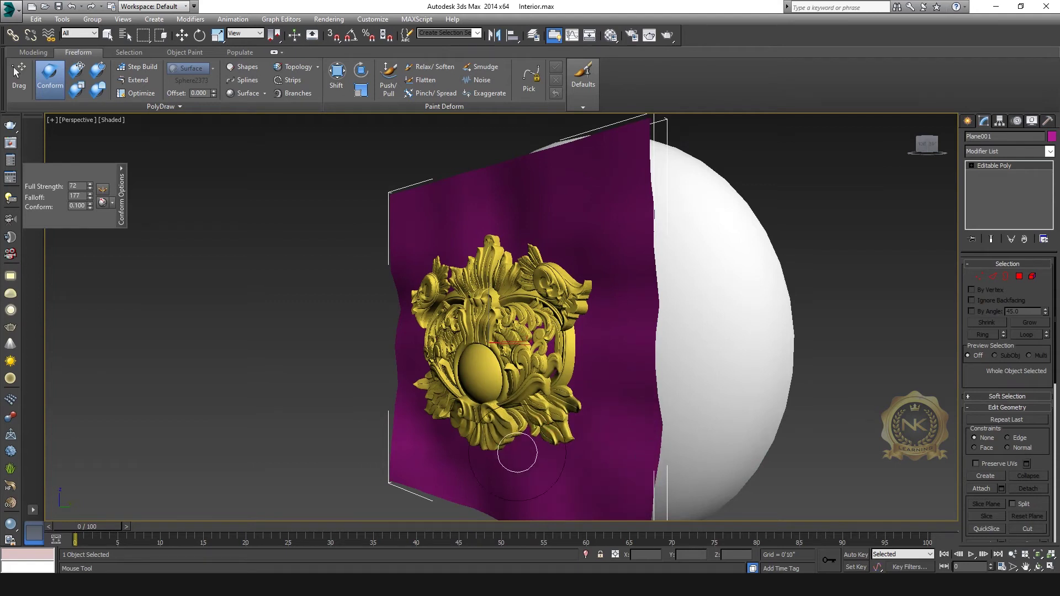
drag(427, 319, 473, 256)
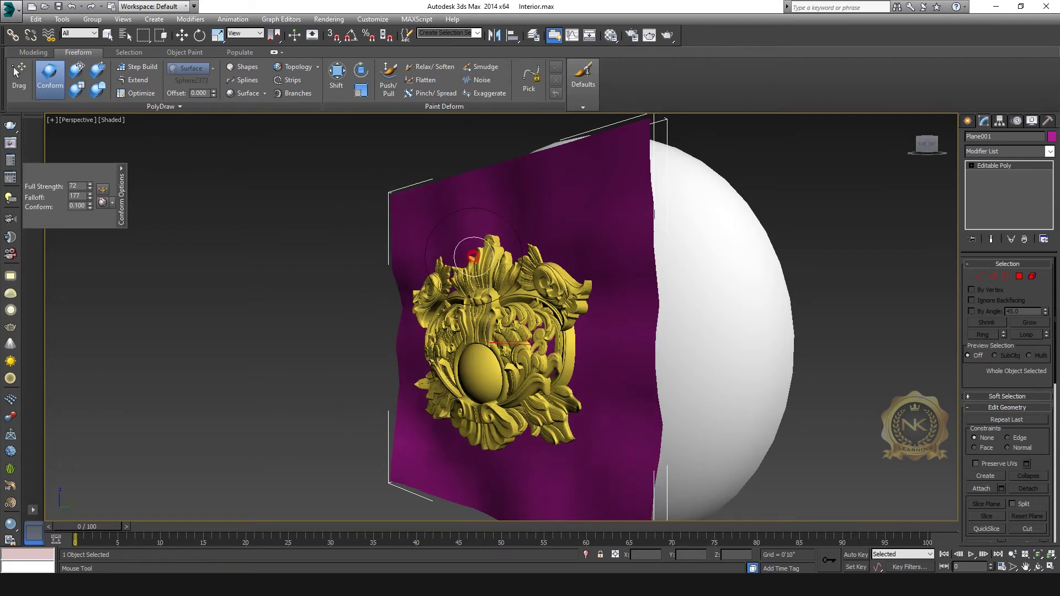
Step: Conform the plane's left part, above, beside and below the ornament, closer to the sphere
alt+middle_drag(558, 265, 381, 300)
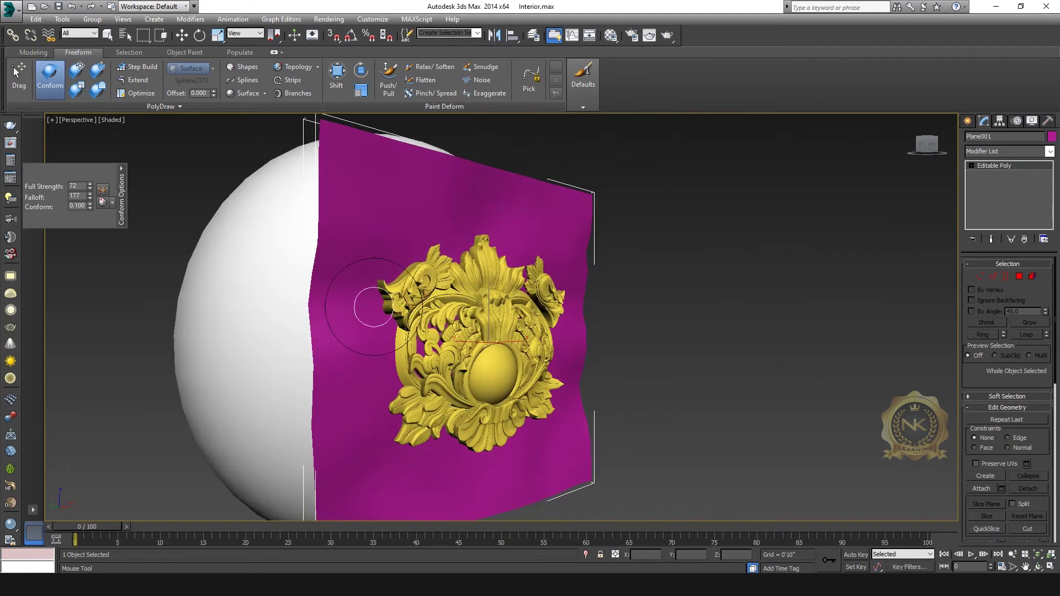
mouse_move(337, 185)
mouse_down()
mouse_move(366, 234)
mouse_move(316, 198)
mouse_move(361, 347)
mouse_move(405, 366)
mouse_move(366, 271)
mouse_move(366, 373)
mouse_move(402, 443)
mouse_move(379, 402)
mouse_move(412, 353)
mouse_move(357, 442)
mouse_move(368, 469)
mouse_up()
mouse_move(374, 383)
mouse_down()
mouse_move(376, 283)
mouse_move(348, 288)
mouse_move(438, 215)
mouse_move(453, 217)
mouse_up()
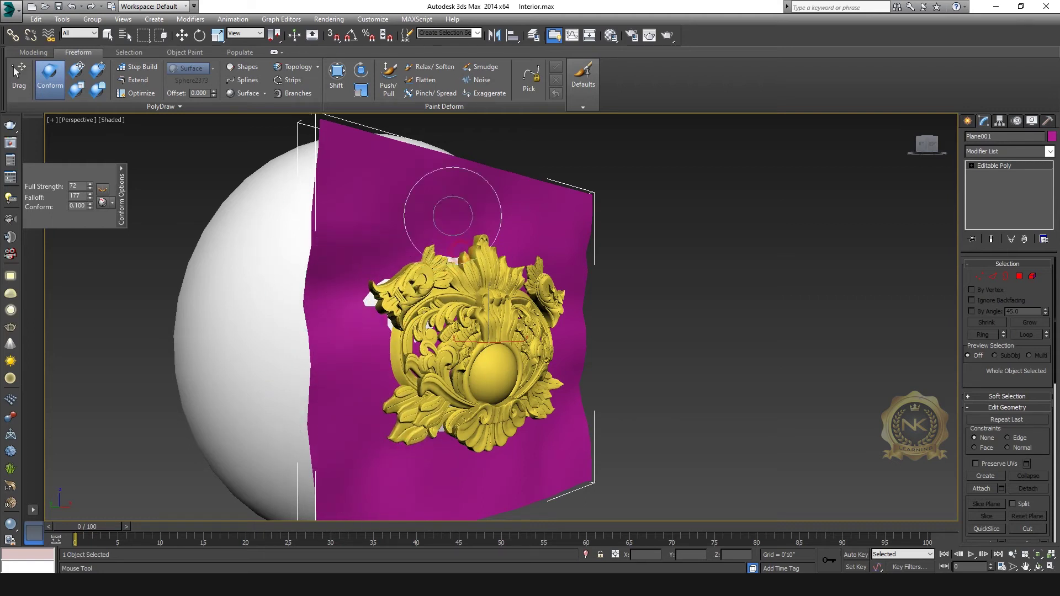
drag(506, 434, 444, 446)
Step: Conform the plane's right part closer to the sphere, then check the shape from the front
click(939, 146)
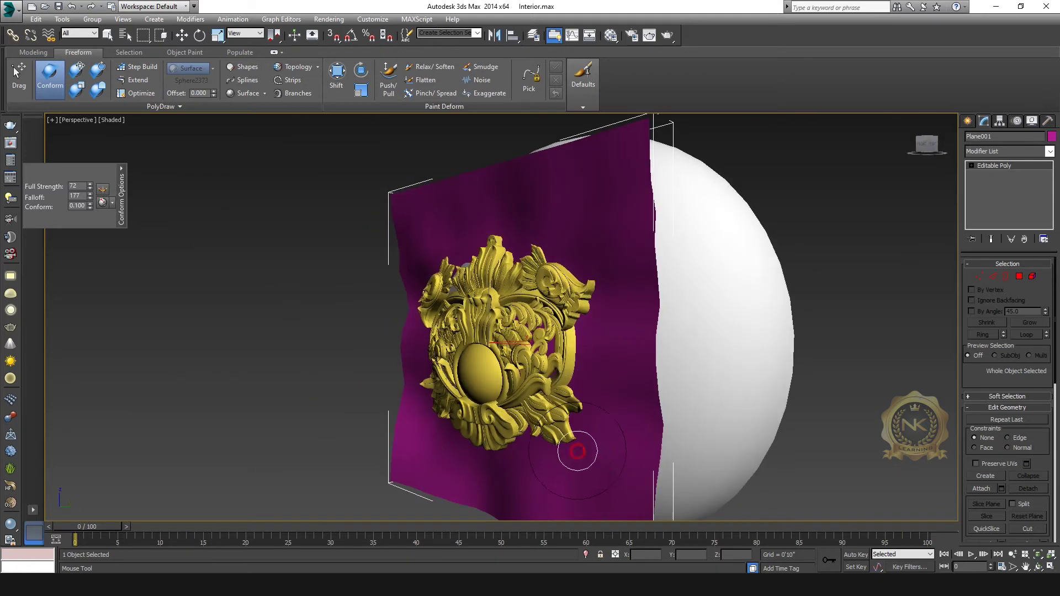
mouse_move(573, 407)
mouse_down()
mouse_move(568, 356)
mouse_move(573, 397)
mouse_move(547, 432)
mouse_move(610, 414)
mouse_move(638, 371)
mouse_move(621, 307)
mouse_up()
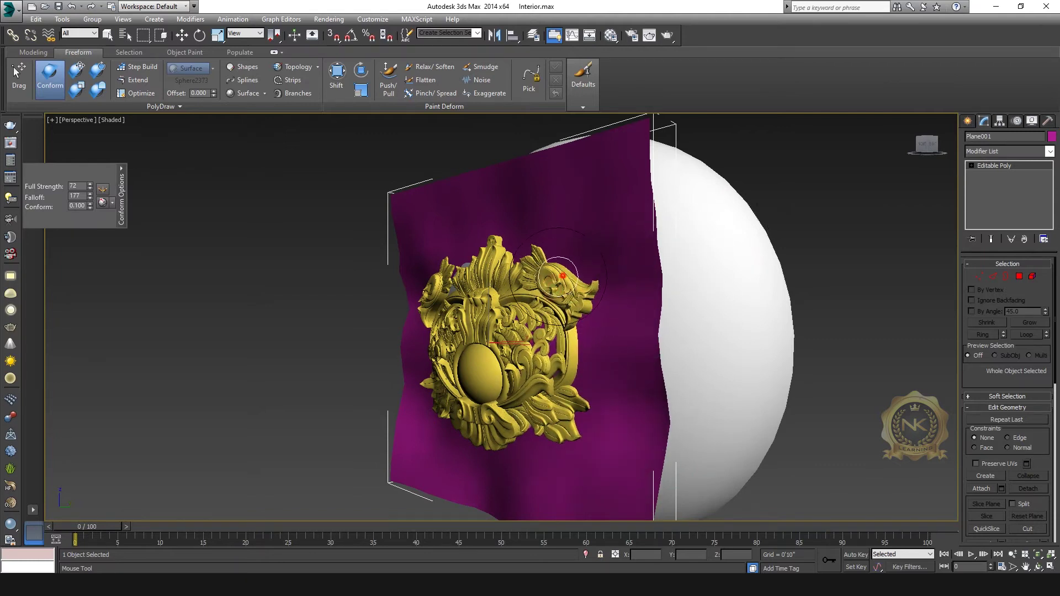
mouse_move(545, 288)
mouse_down()
mouse_move(608, 350)
mouse_move(638, 421)
mouse_move(582, 452)
mouse_up()
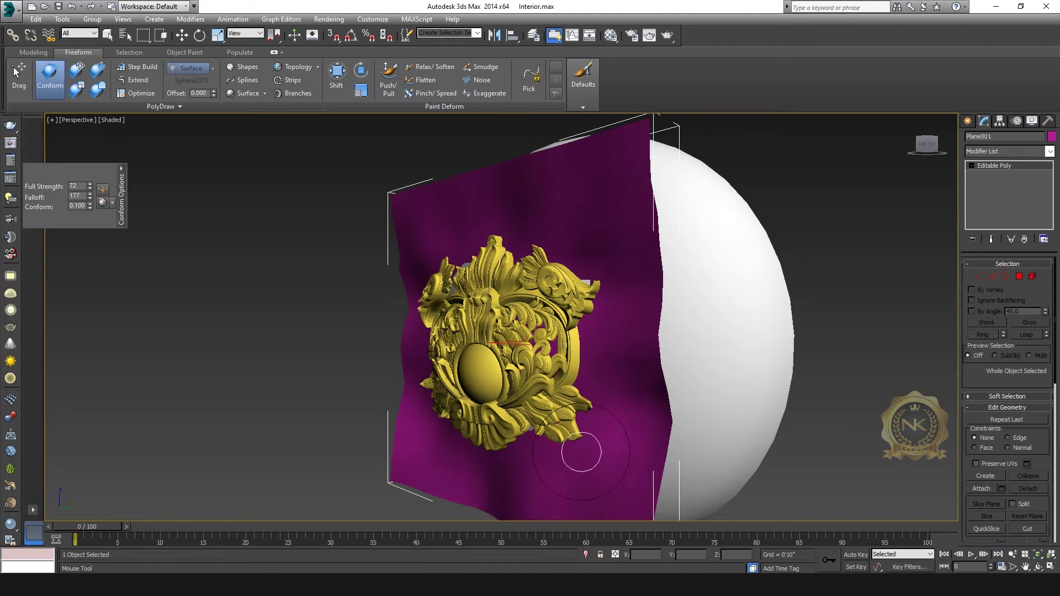
drag(576, 491, 614, 287)
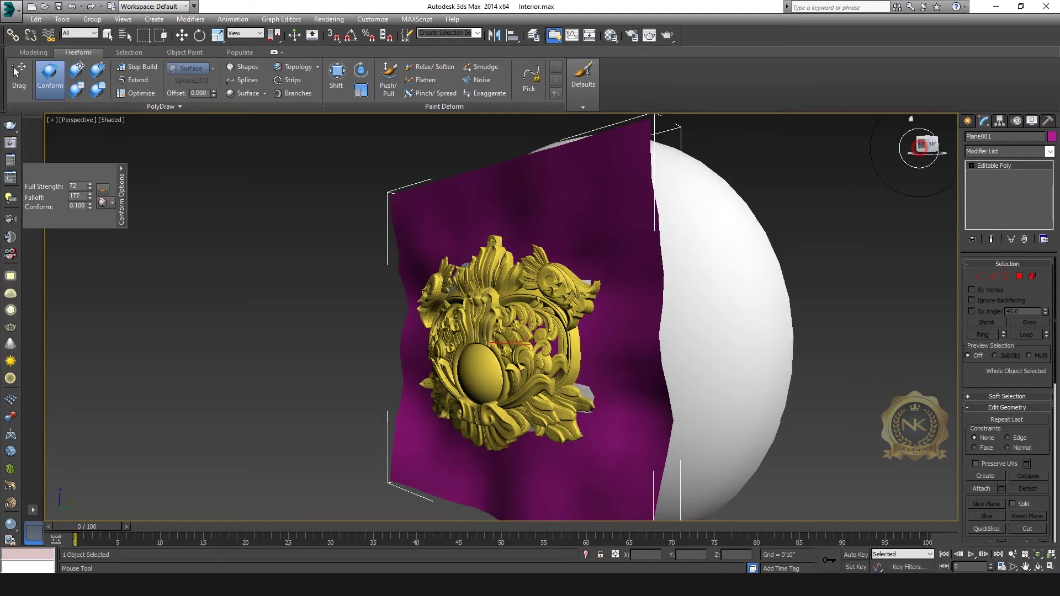
click(919, 147)
click(926, 153)
click(512, 402)
click(933, 138)
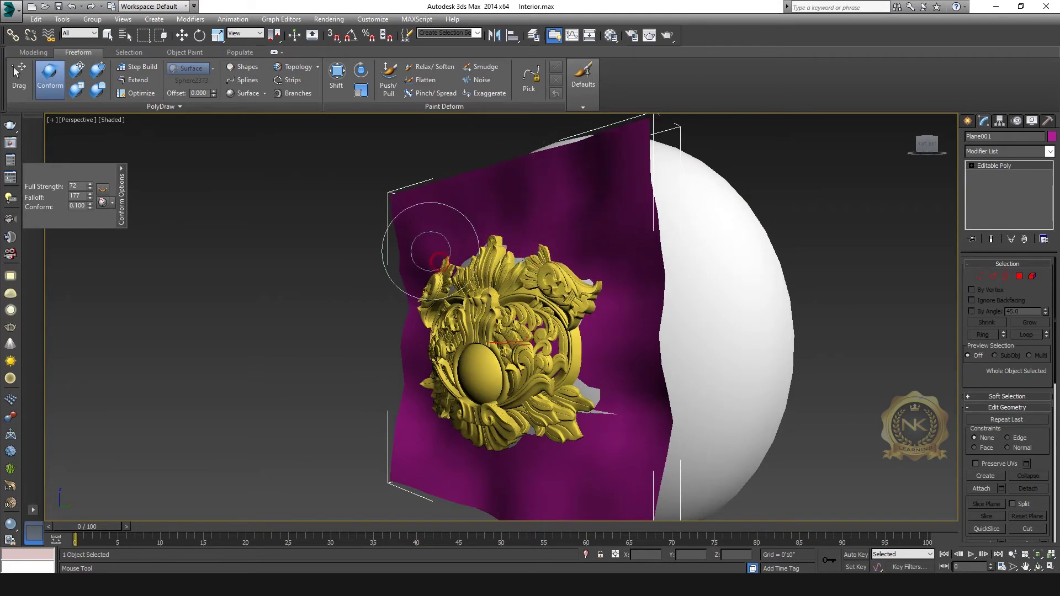
click(922, 144)
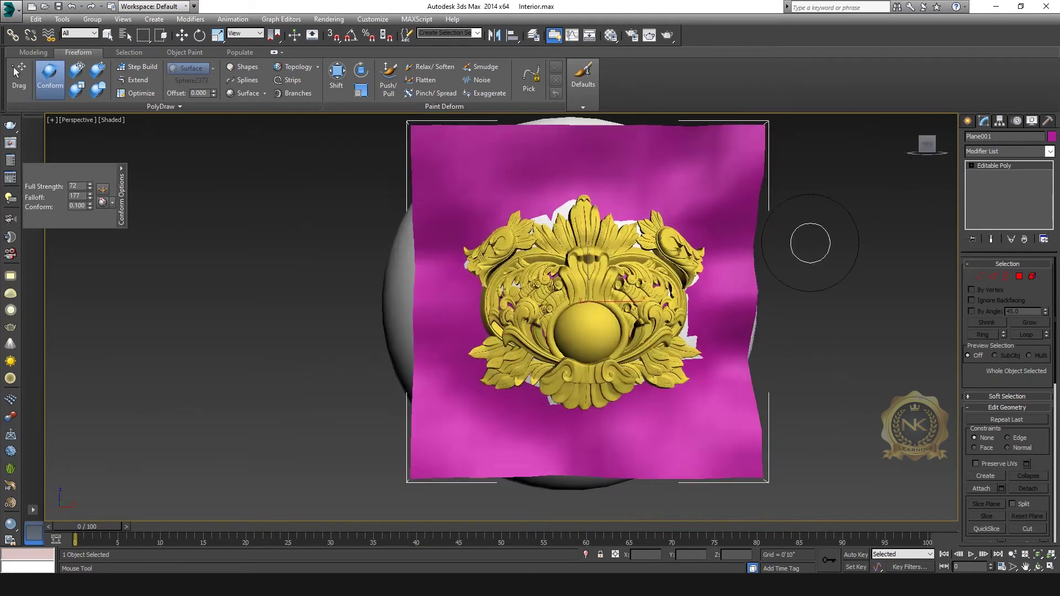
scroll(396, 379, up, 3)
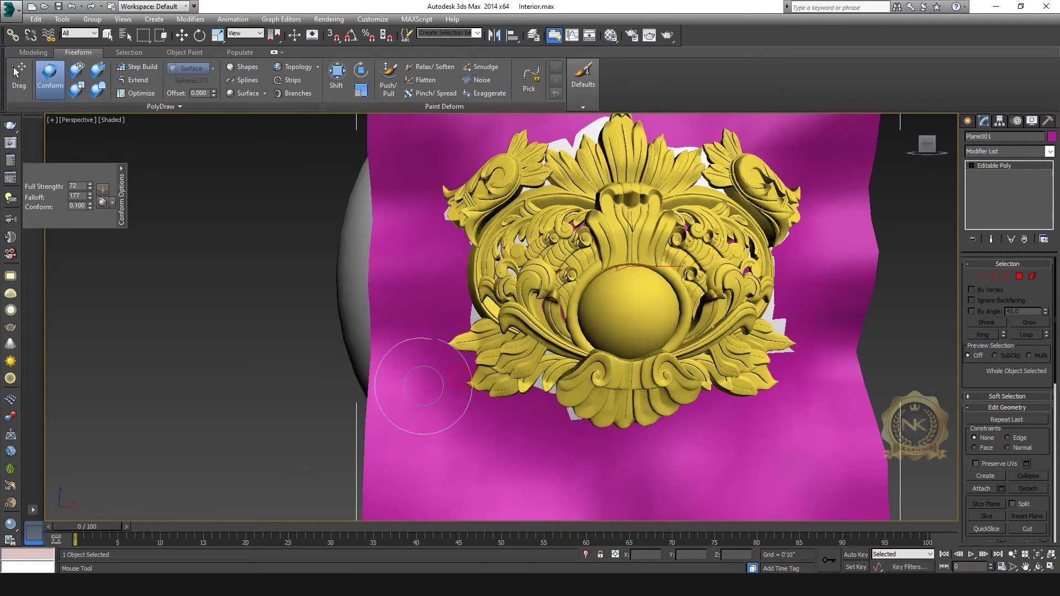
scroll(419, 408, down, 3)
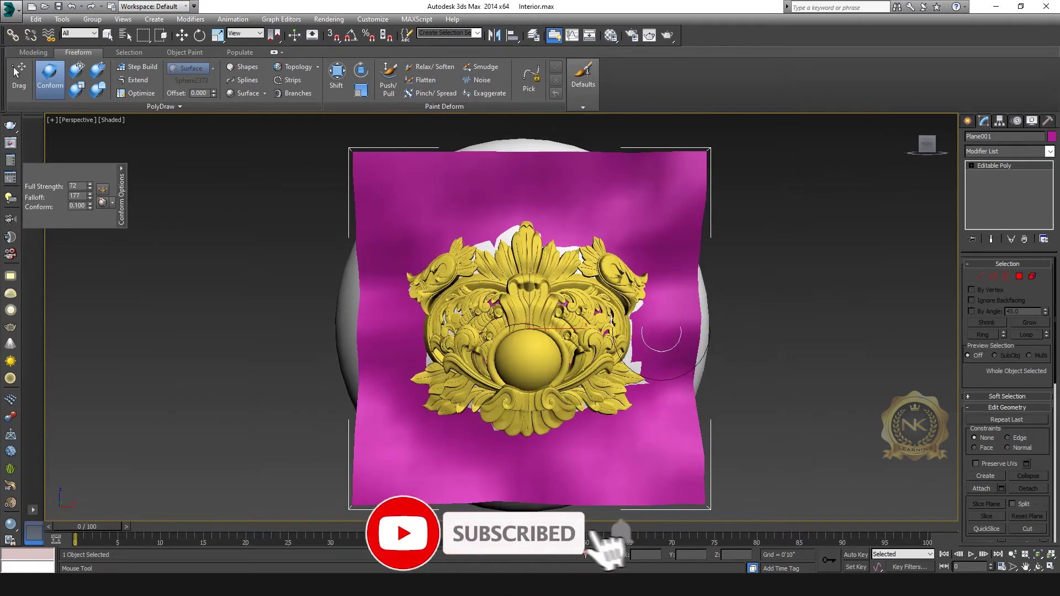
Step: Try the Move Conform brush on the centre of the plane and undo its stroke
click(77, 69)
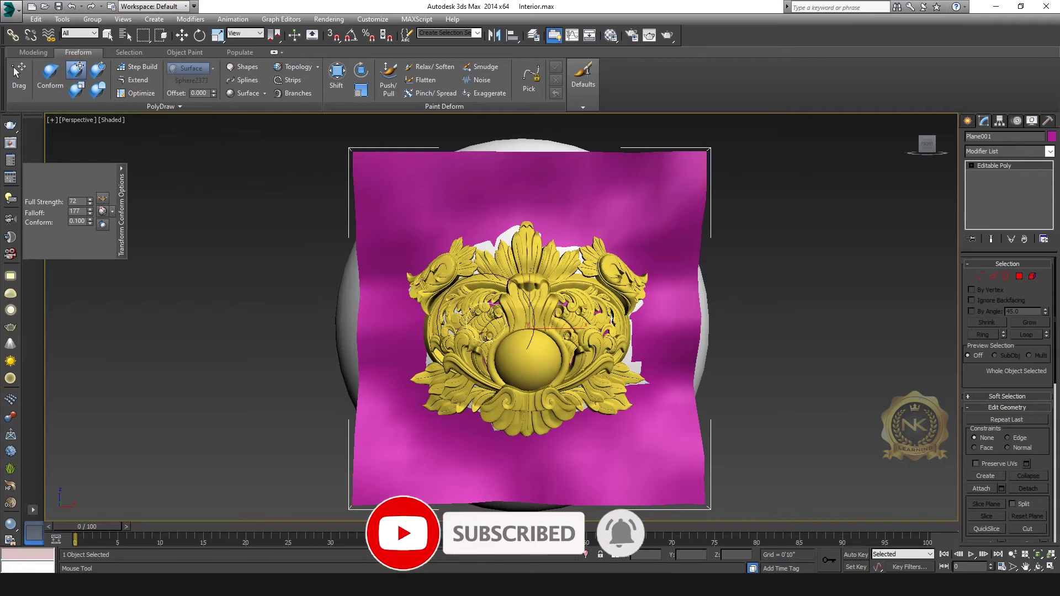
drag(516, 336, 521, 331)
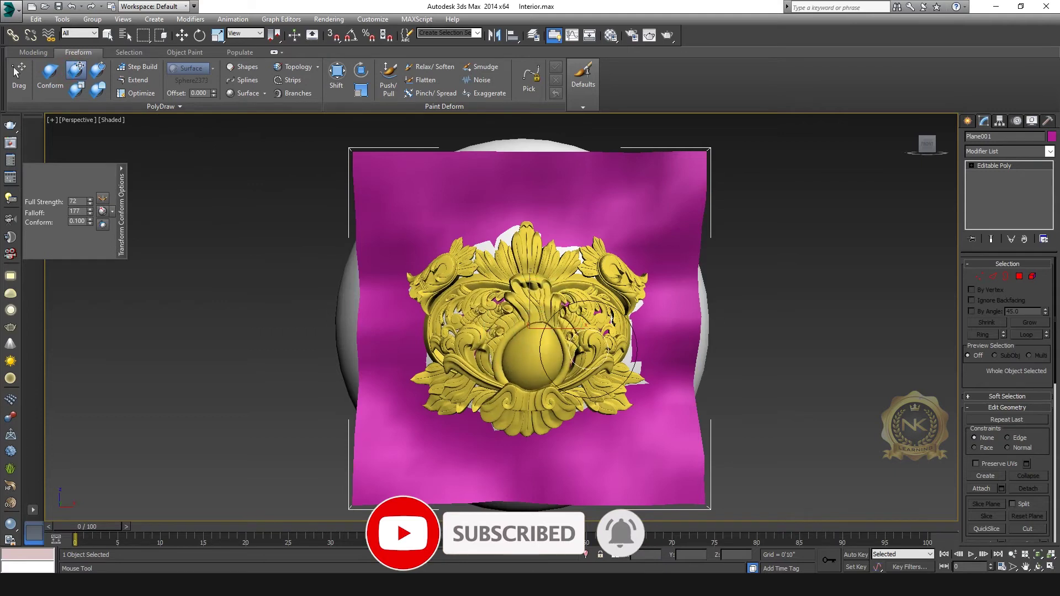
key(ctrl+z)
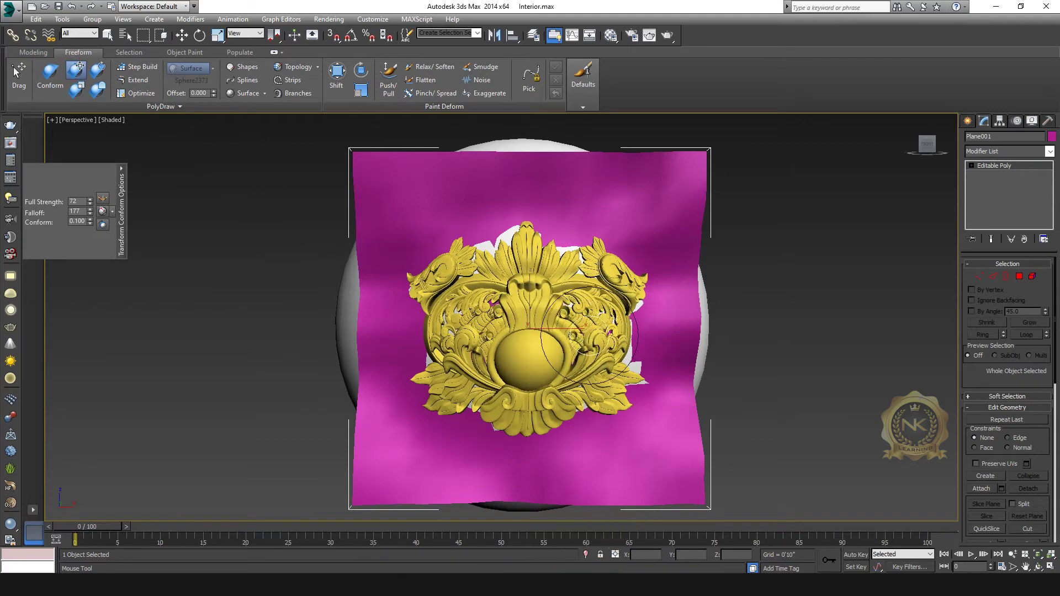
drag(555, 329, 573, 326)
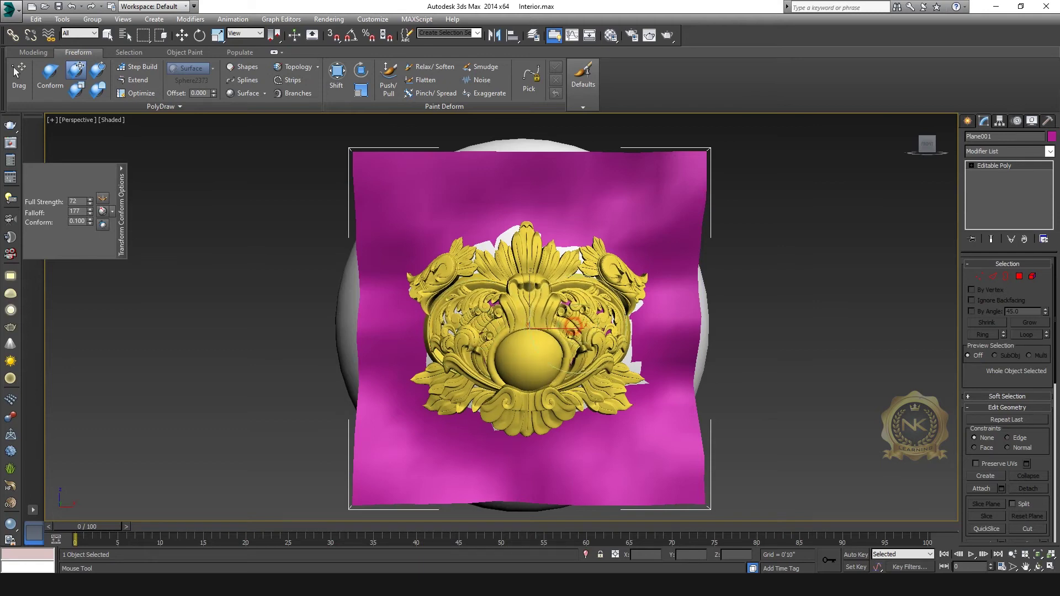
Step: Try the Rotate Conform and Scale Conform brushes on the plane beneath the ornament and undo the strokes
click(97, 69)
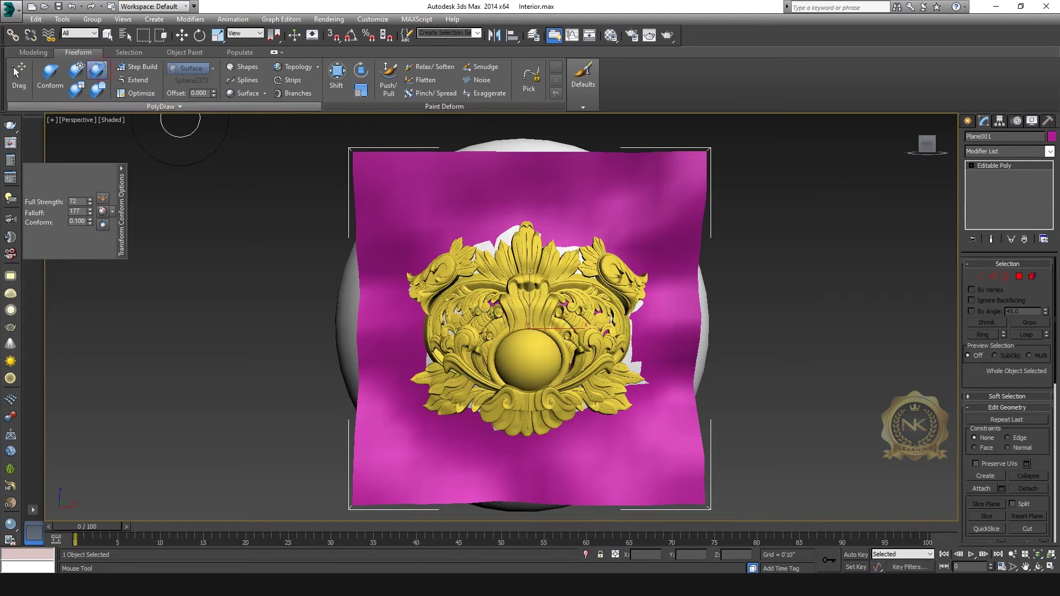
mouse_move(478, 309)
mouse_down()
mouse_move(473, 300)
mouse_move(570, 304)
mouse_move(555, 329)
mouse_move(488, 276)
mouse_move(462, 276)
mouse_move(436, 303)
mouse_move(448, 304)
mouse_up()
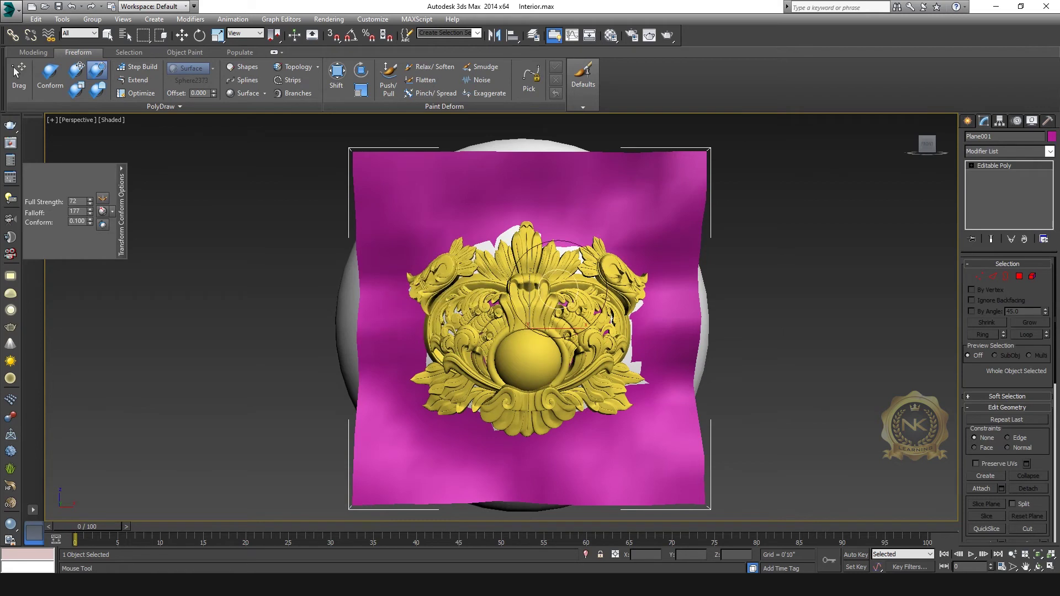
click(77, 91)
mouse_move(437, 285)
mouse_down()
mouse_move(425, 247)
mouse_move(457, 222)
mouse_up()
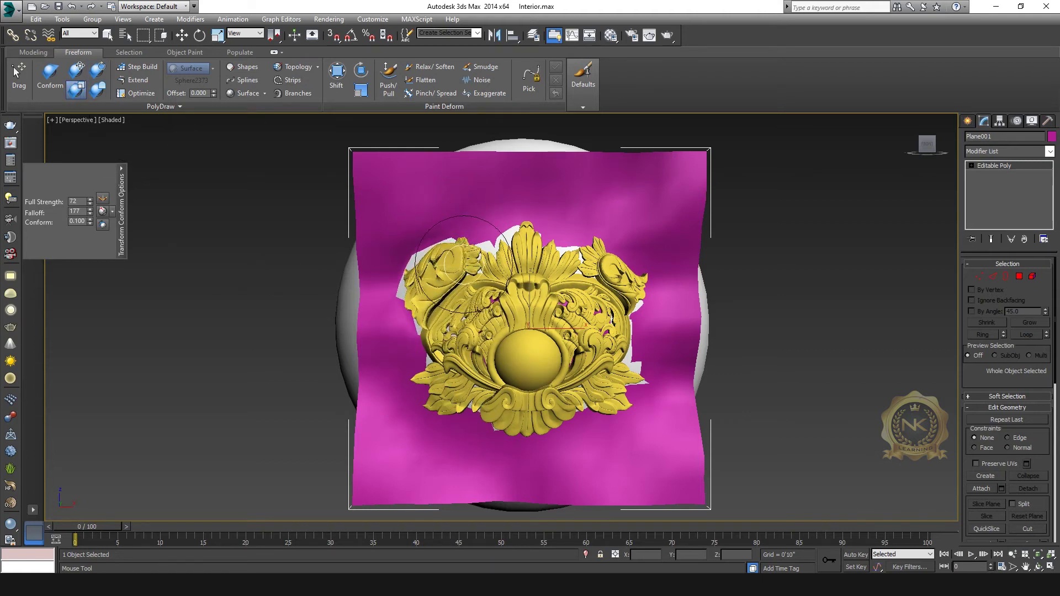
key(ctrl+z)
drag(611, 275, 614, 250)
key(ctrl+z)
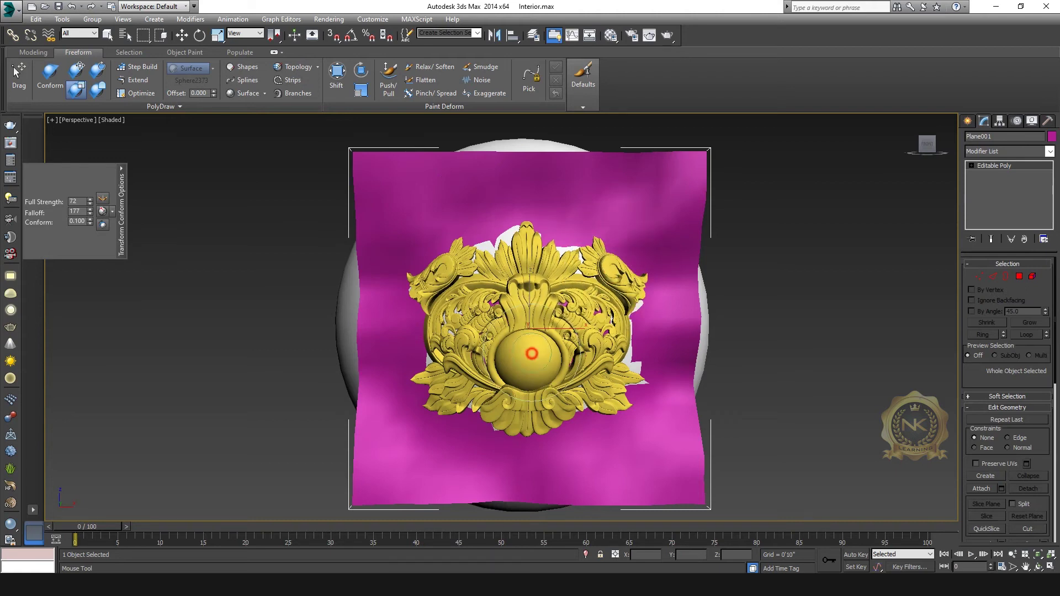
drag(532, 363, 856, 386)
key(ctrl+z)
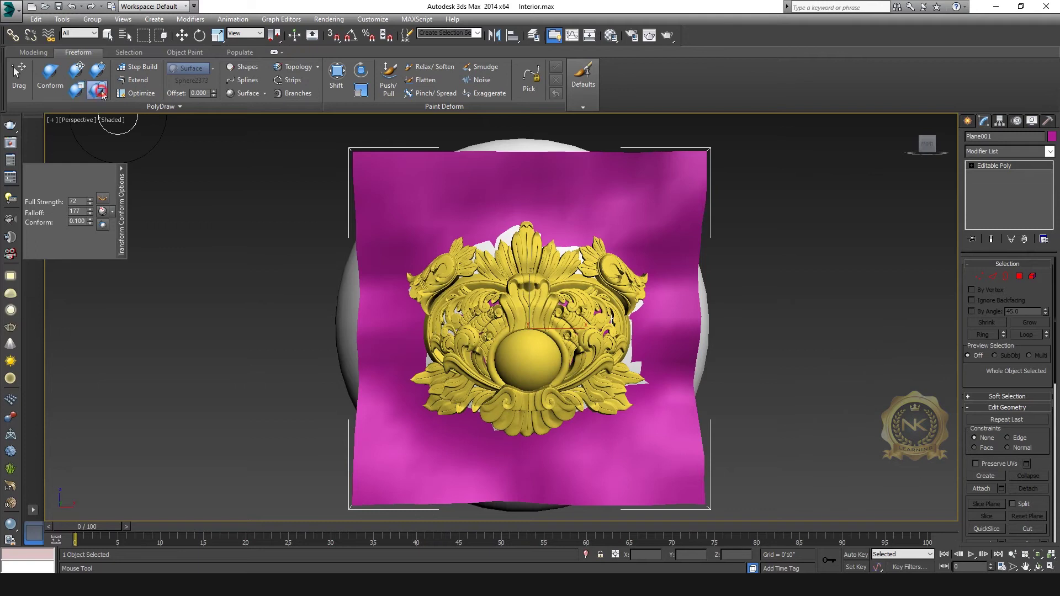
Step: Brush the plane beneath the ornament's centre with the Relax Conform brush and lightly with the Scale Conform brush
mouse_move(556, 364)
mouse_down()
mouse_move(574, 362)
mouse_move(564, 337)
mouse_up()
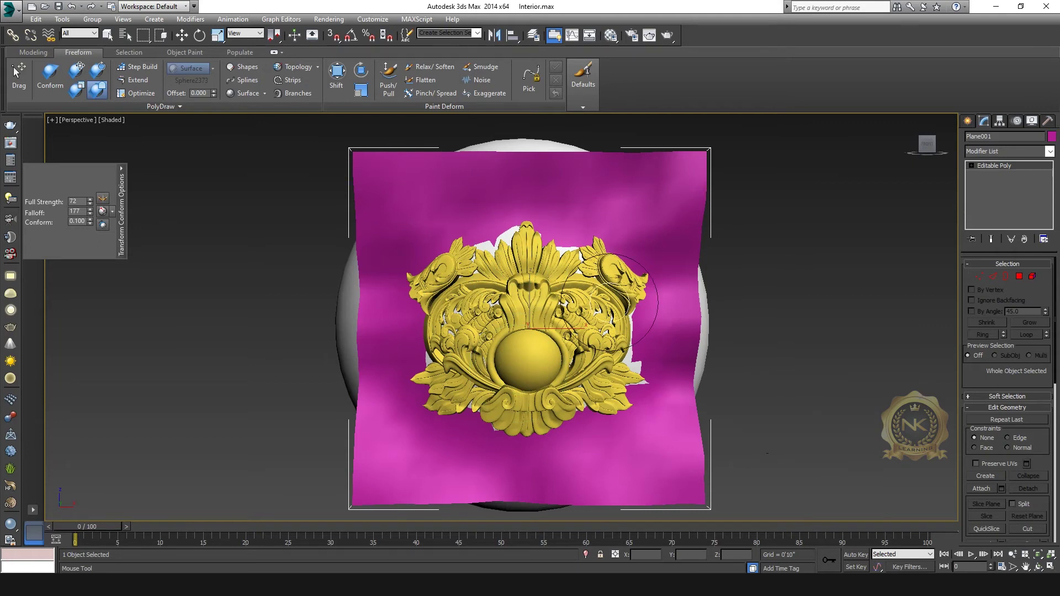
click(79, 93)
drag(531, 360, 534, 352)
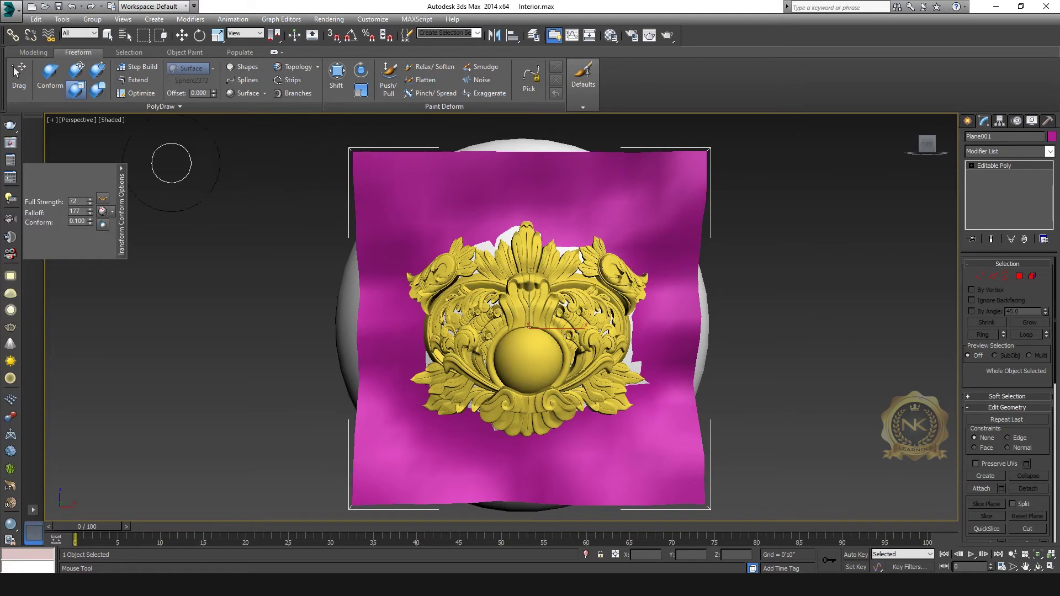
Step: Hide the purple plane so only the sphere and the ornament remain displayed
click(182, 35)
click(773, 213)
click(689, 198)
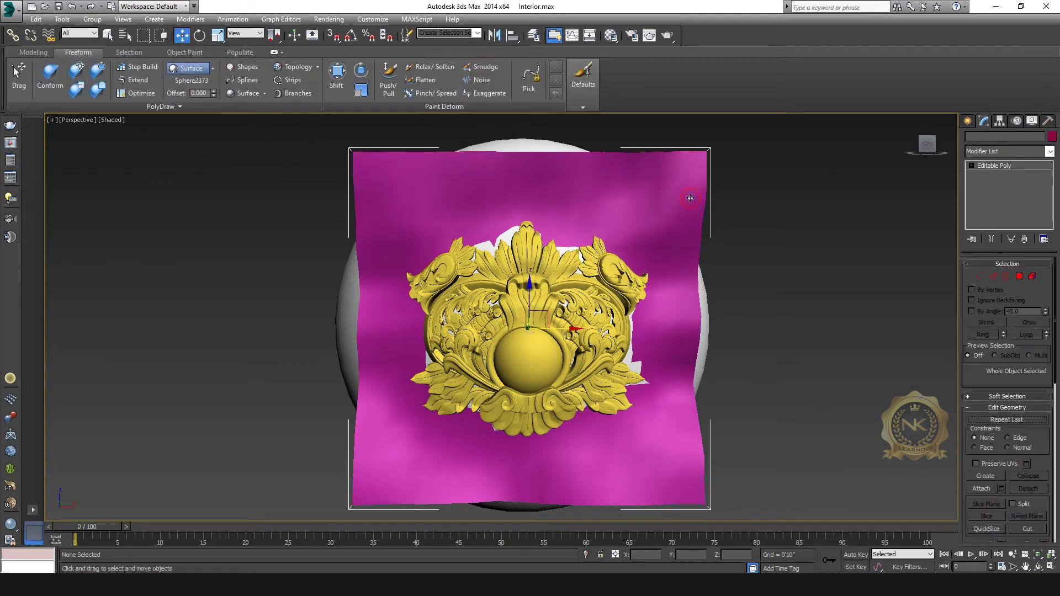
click(1032, 122)
click(1019, 388)
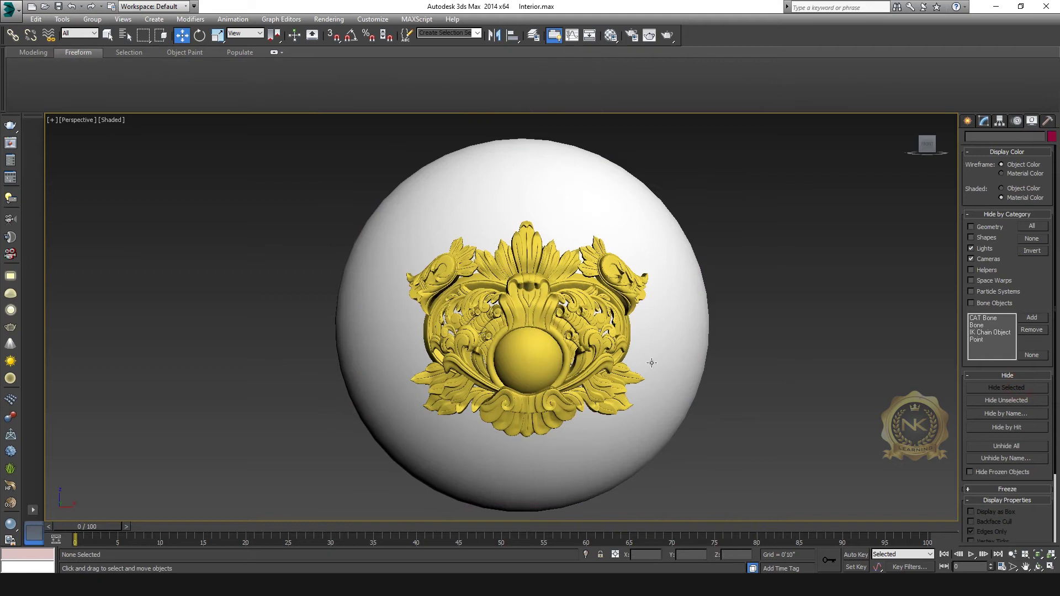
Step: Examine how closely the ornament follows the sphere from the side, from below and from the front
click(921, 150)
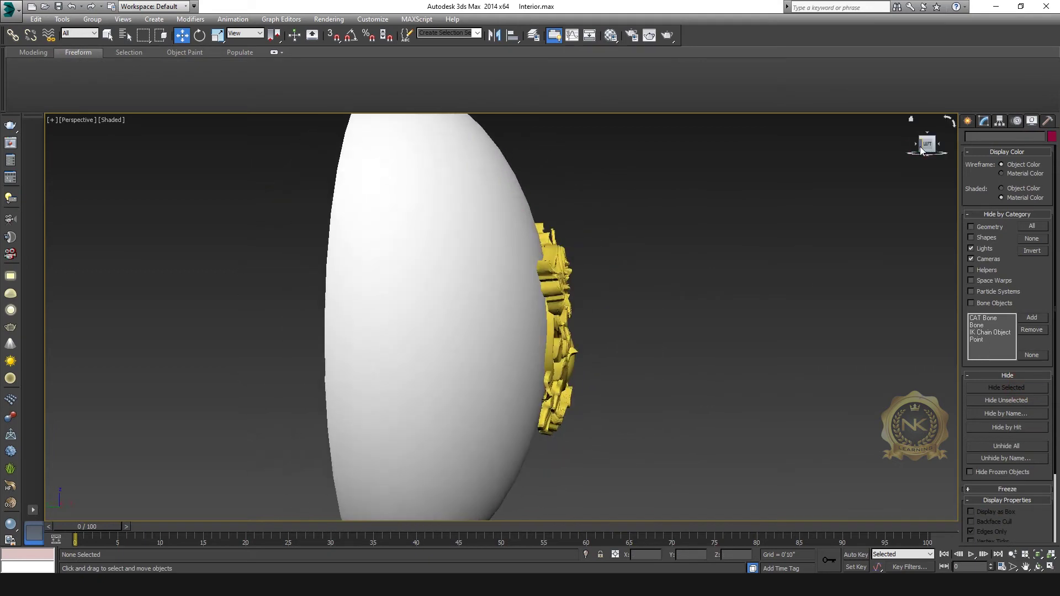
click(934, 145)
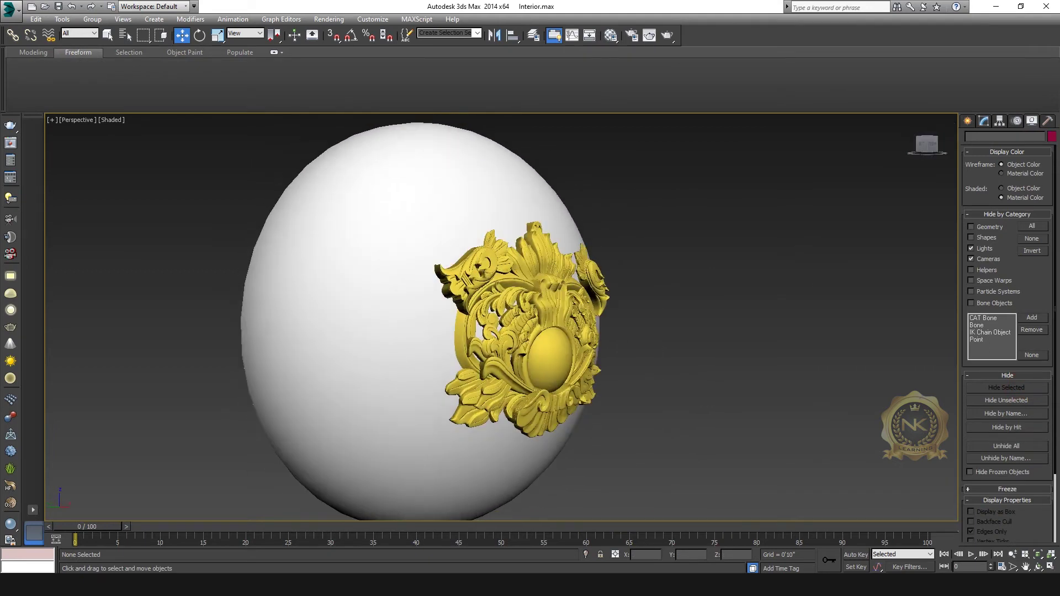
click(1038, 567)
drag(608, 367, 549, 309)
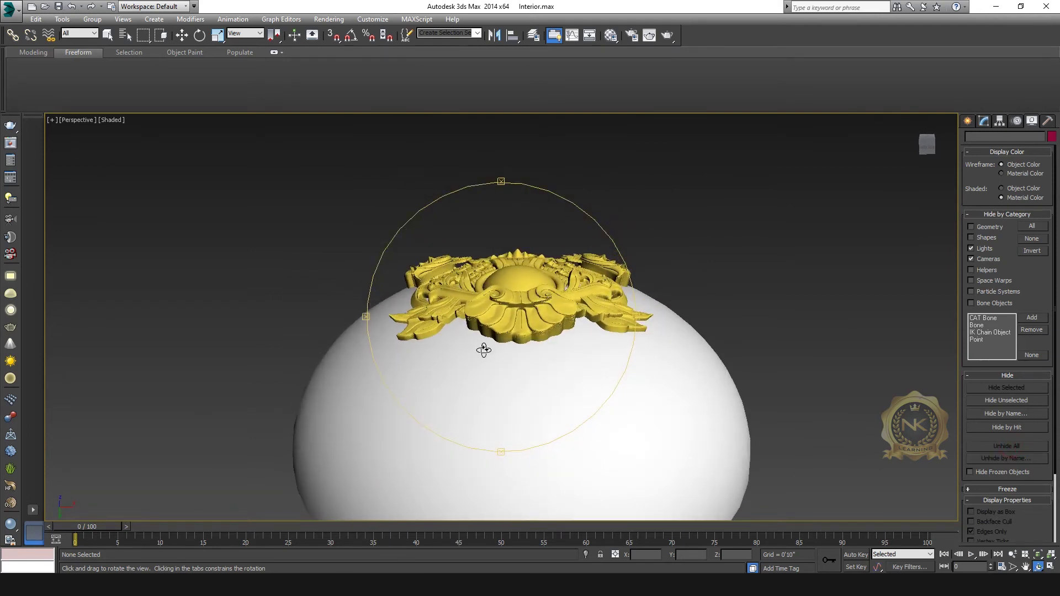
key(ctrl+z)
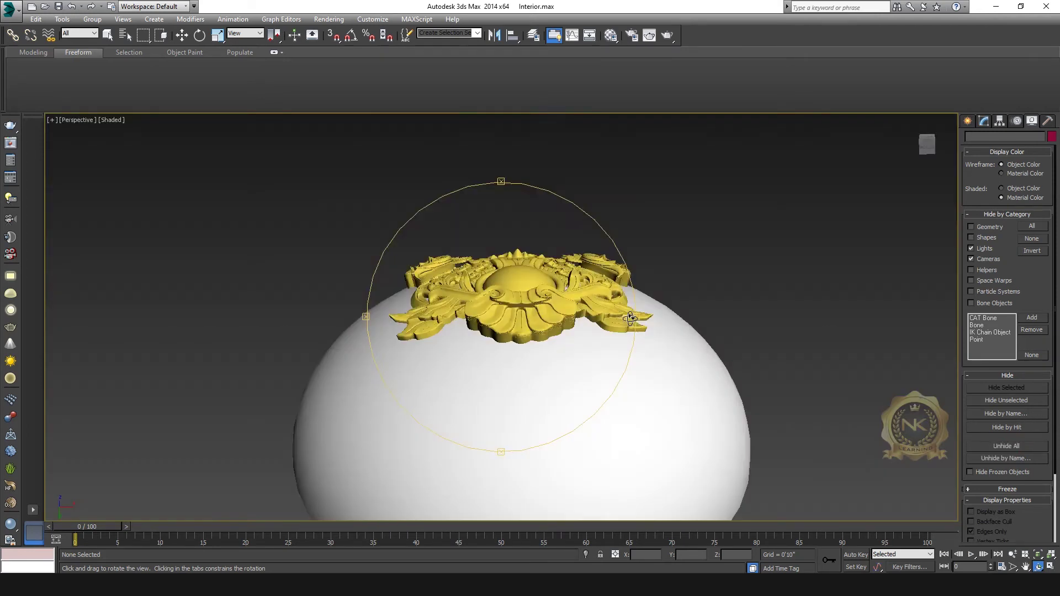
click(928, 136)
scroll(600, 322, up, 3)
middle_drag(658, 335, 671, 331)
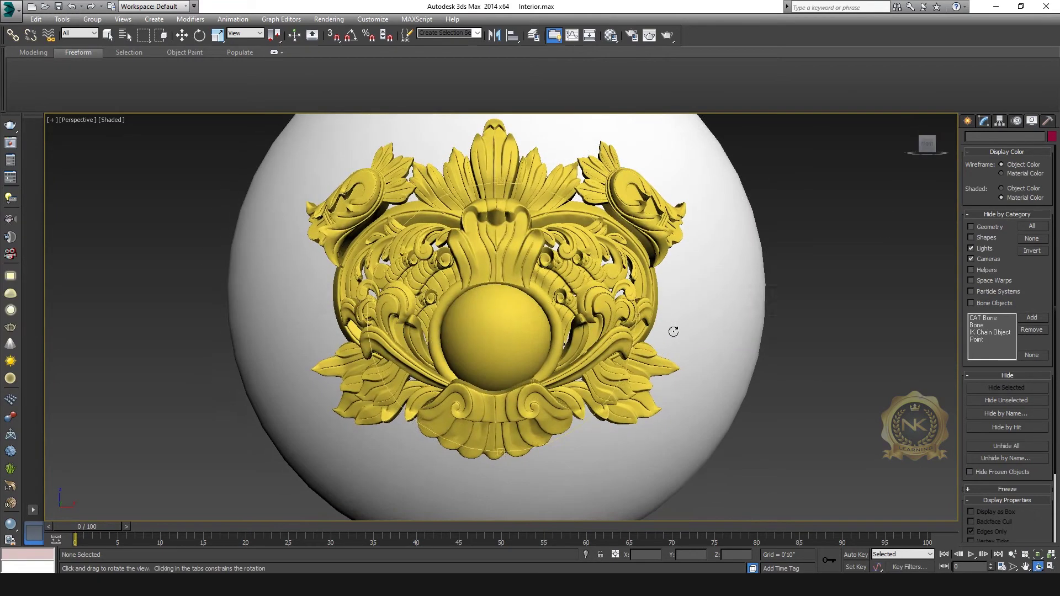
Step: Unhide all objects, then isolate the ornament, plane and sphere by hiding everything else
click(1026, 446)
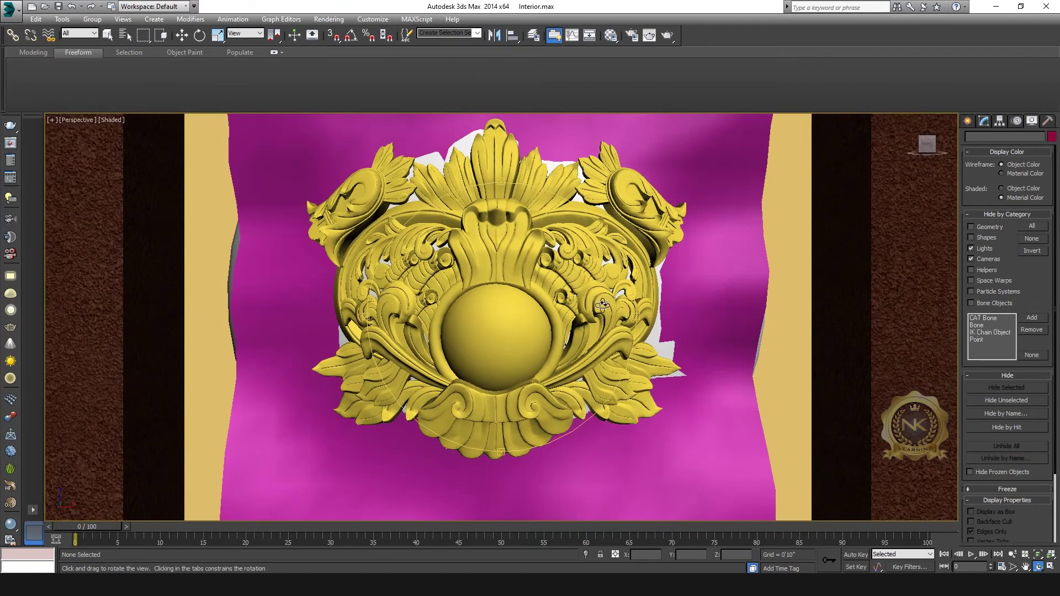
click(236, 235)
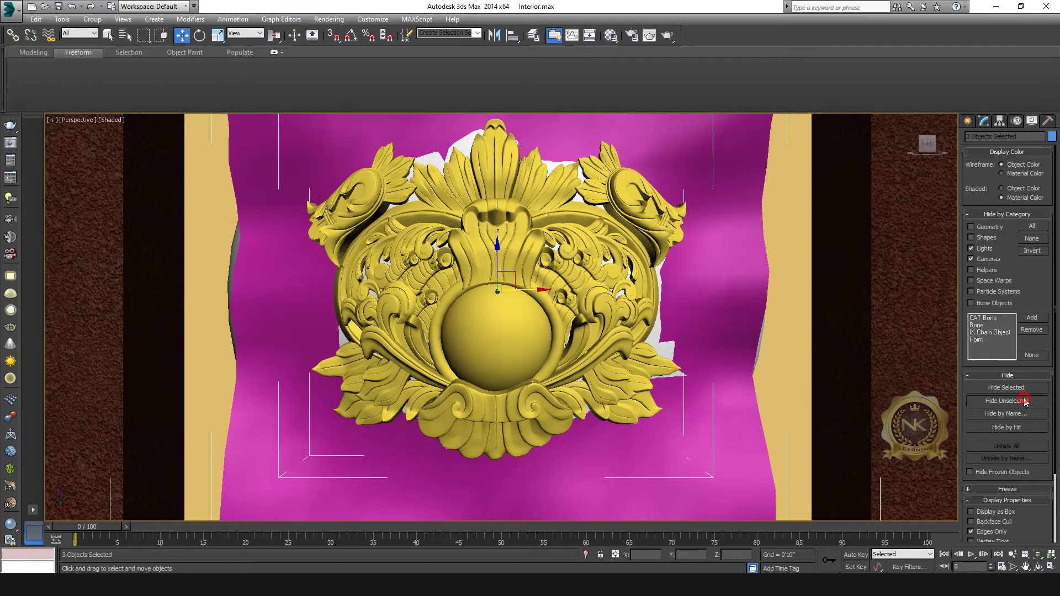
click(1025, 402)
click(807, 316)
click(495, 433)
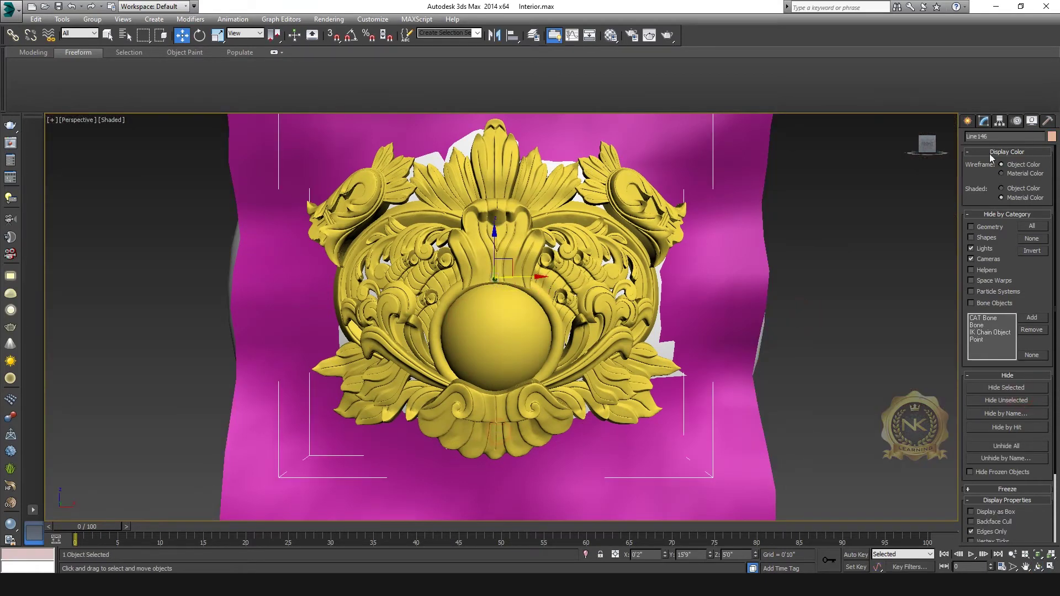
Step: Conform the plane below the ornament's bottom shell closer to the sphere with the Conform brush
click(929, 152)
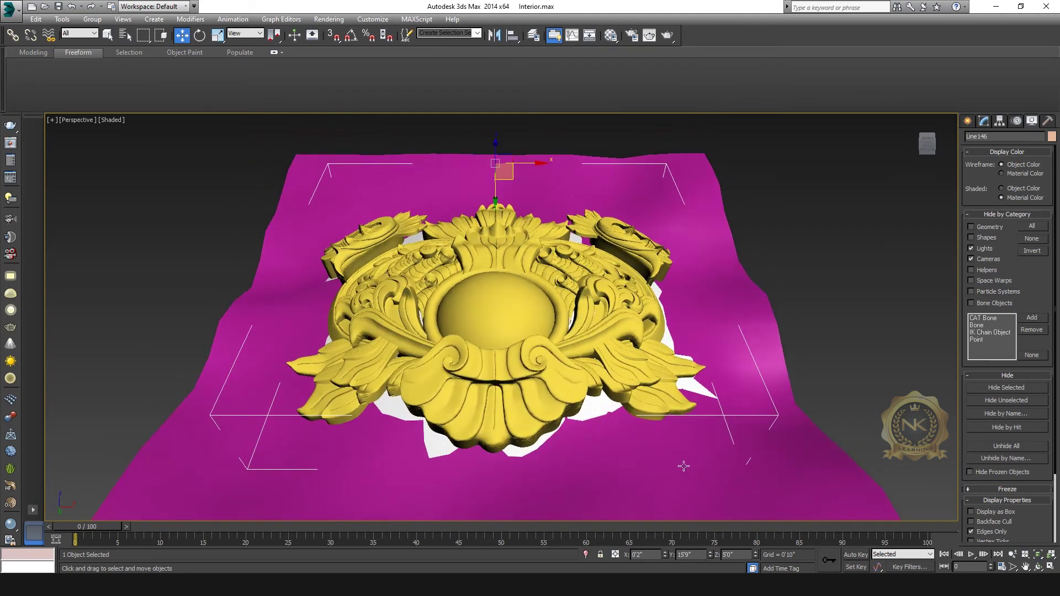
click(683, 466)
click(61, 78)
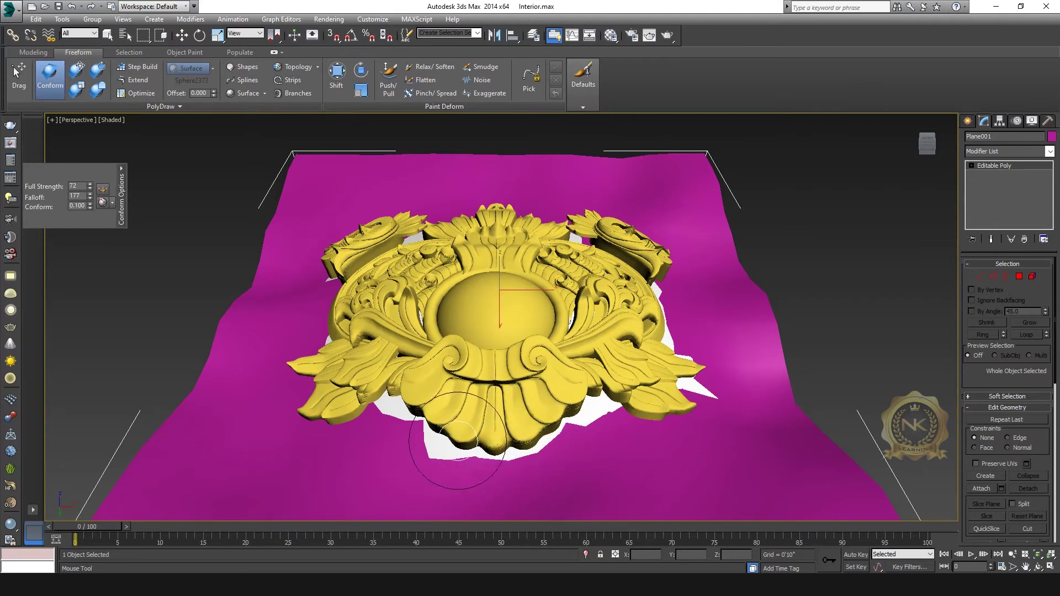
mouse_move(414, 436)
mouse_down()
mouse_move(500, 428)
mouse_move(529, 439)
mouse_move(491, 458)
mouse_move(500, 474)
mouse_move(474, 463)
mouse_move(538, 431)
mouse_up()
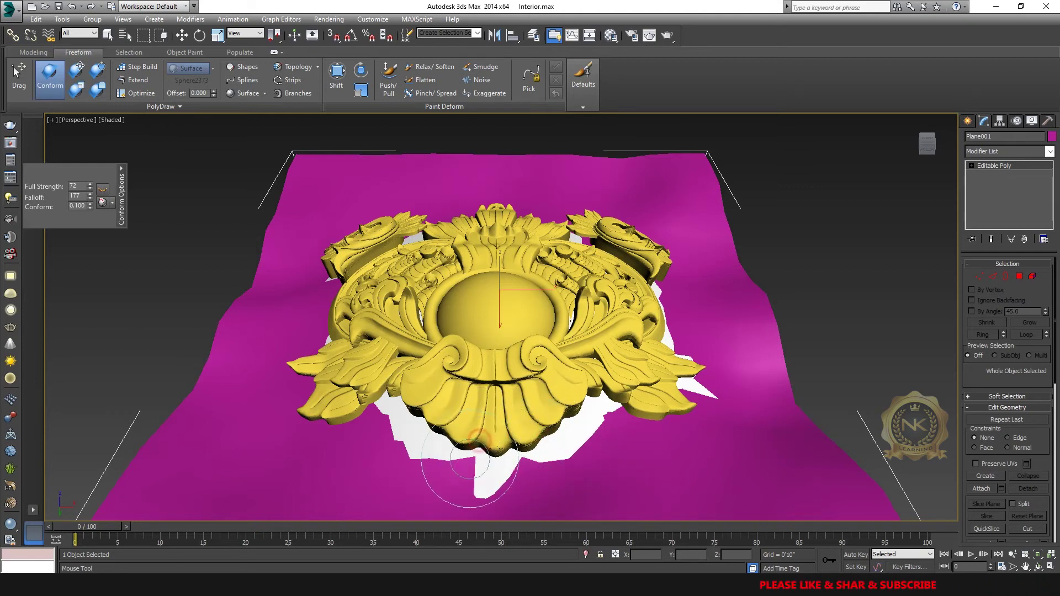
Step: Hide the plane again and check the ornament on the sphere from below, both sides and the front
click(928, 139)
click(183, 35)
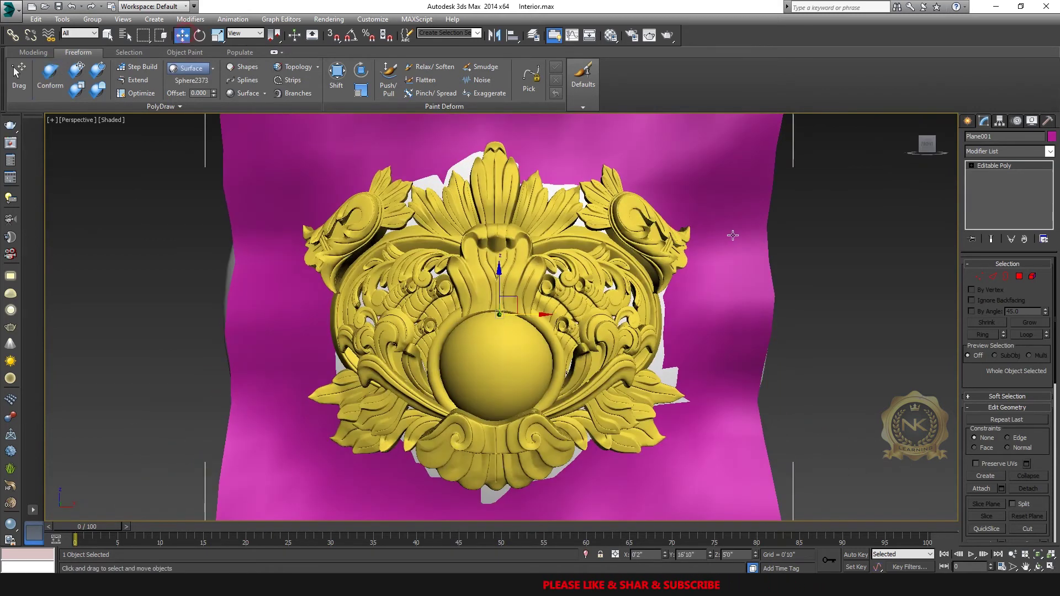
click(1031, 120)
click(1009, 391)
middle_drag(790, 303, 807, 278)
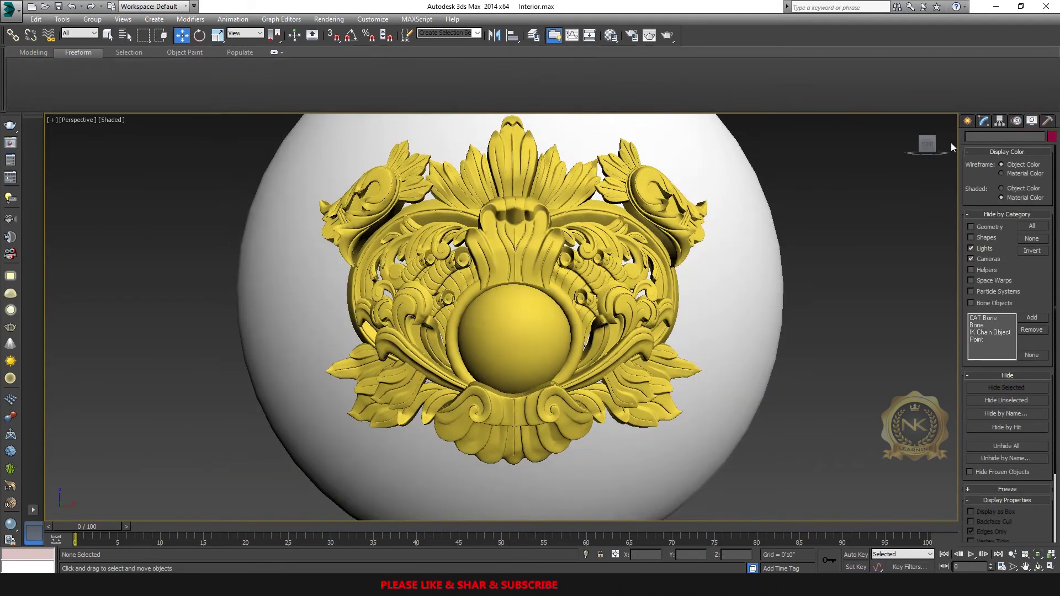
drag(930, 145, 825, 276)
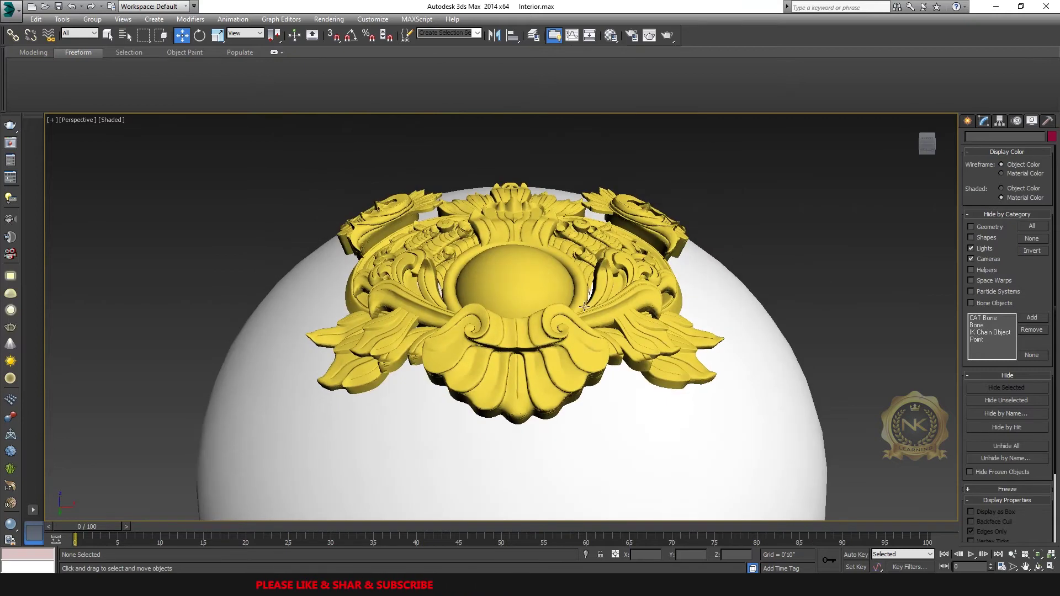
alt+middle_drag(588, 394, 682, 296)
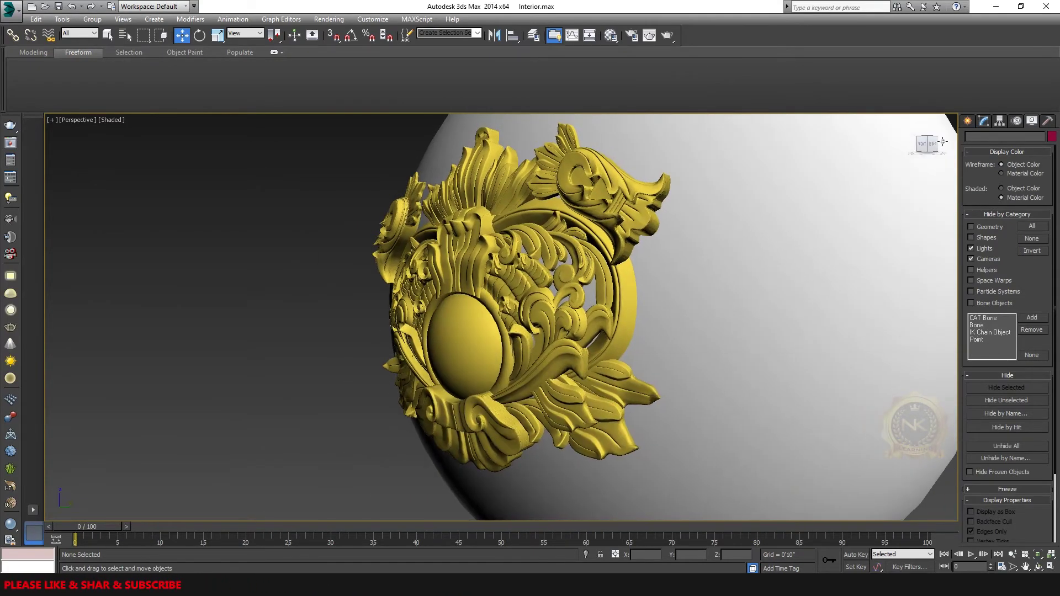
click(917, 145)
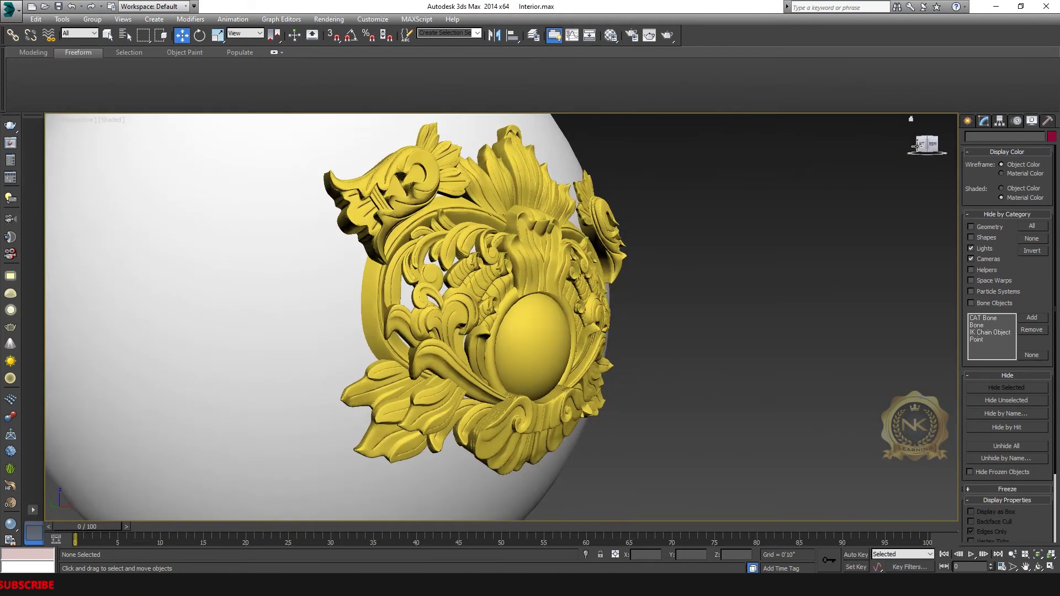
click(931, 147)
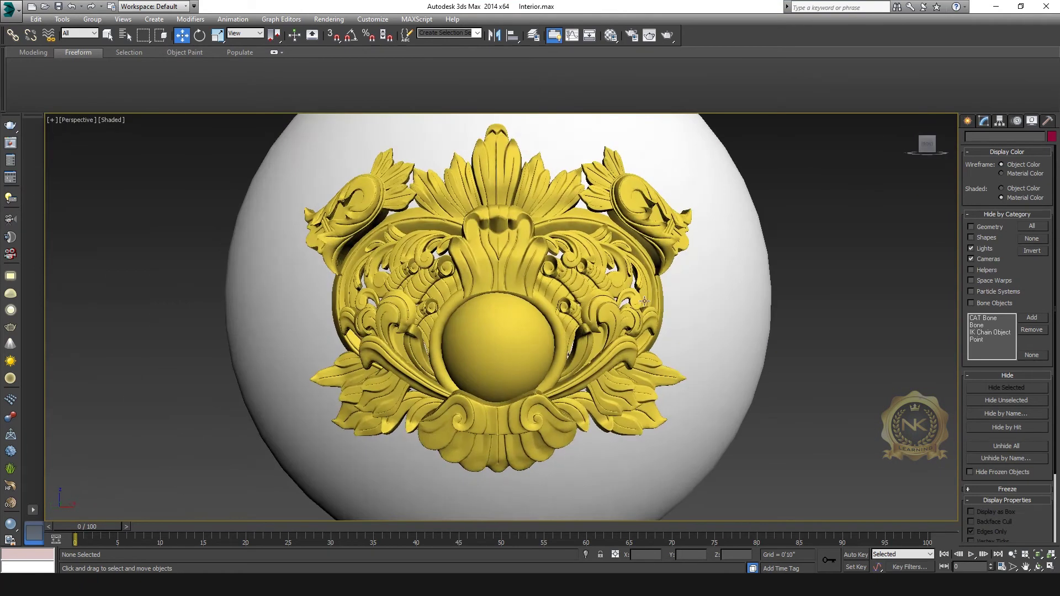
Step: Unhide the whole room and hide only the purple plane
click(1027, 448)
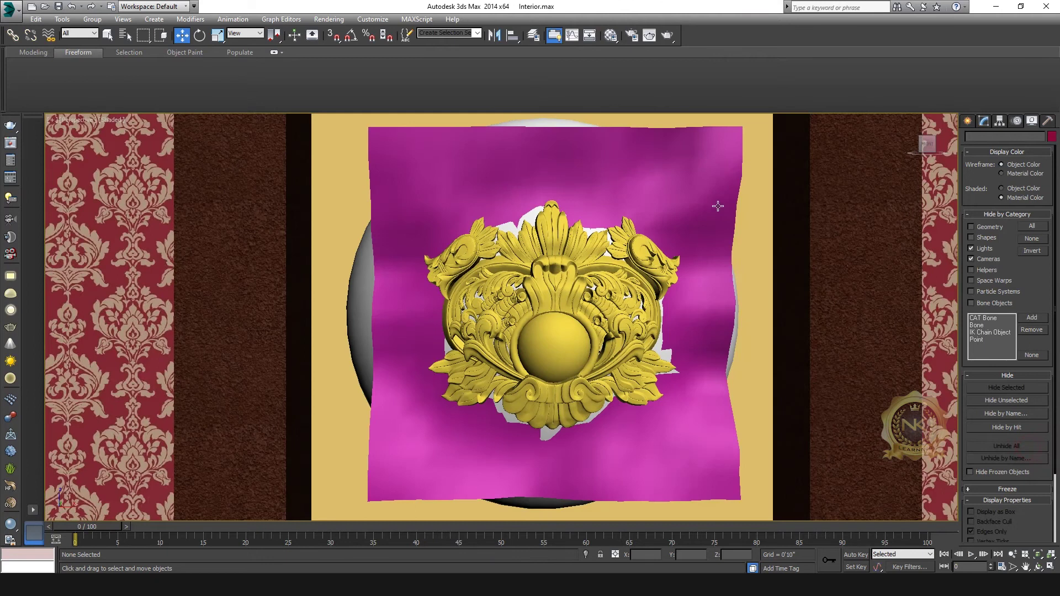
click(1008, 389)
Step: Examine the ornament on the sphere within the wall panel, through the scene camera and up close in perspective
middle_drag(744, 328, 737, 307)
scroll(731, 349, down, 3)
middle_drag(731, 353, 688, 338)
scroll(714, 368, down, 3)
scroll(714, 368, up, 3)
scroll(713, 368, down, 4)
scroll(714, 368, up, 2)
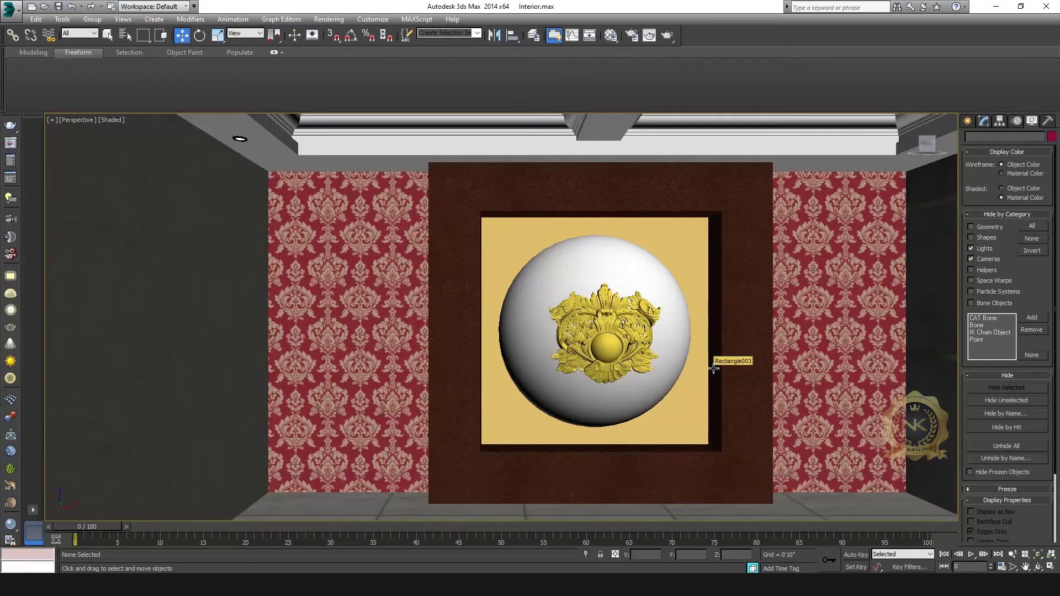
key(c)
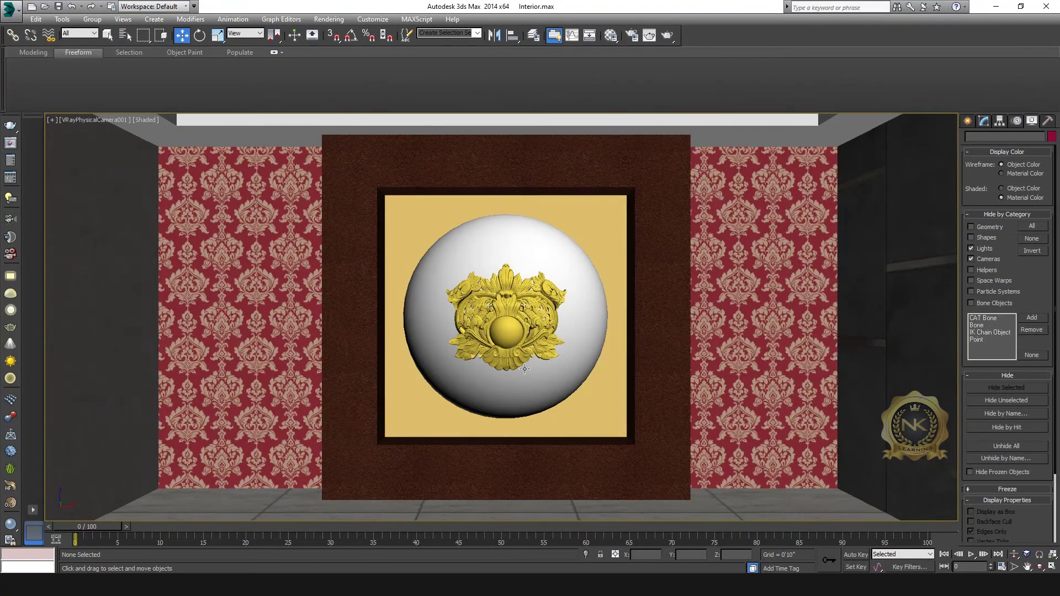
key(p)
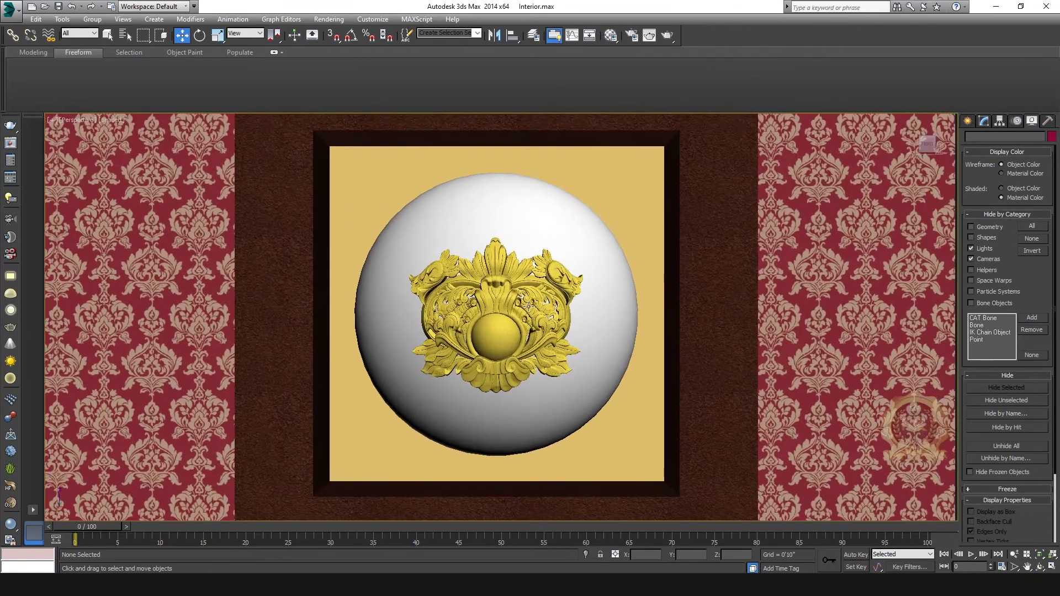
click(528, 305)
drag(920, 144, 941, 160)
click(933, 143)
scroll(611, 298, up, 5)
middle_drag(475, 341, 538, 326)
scroll(513, 325, down, 2)
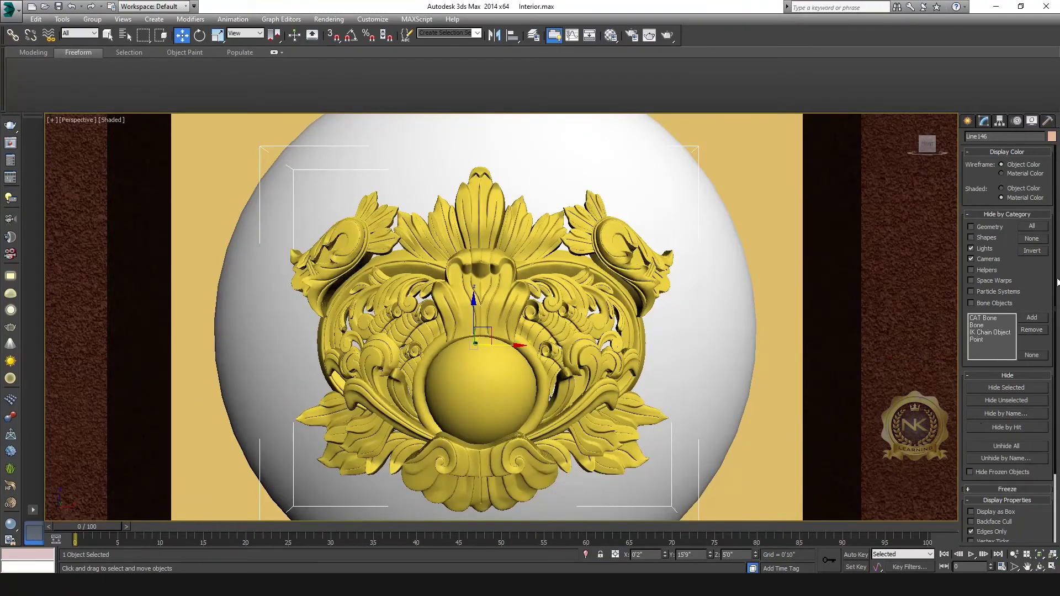
Step: Unhide all objects, select the purple plane and go through the Relax, Rotate and Scale Conform brushes
click(1019, 401)
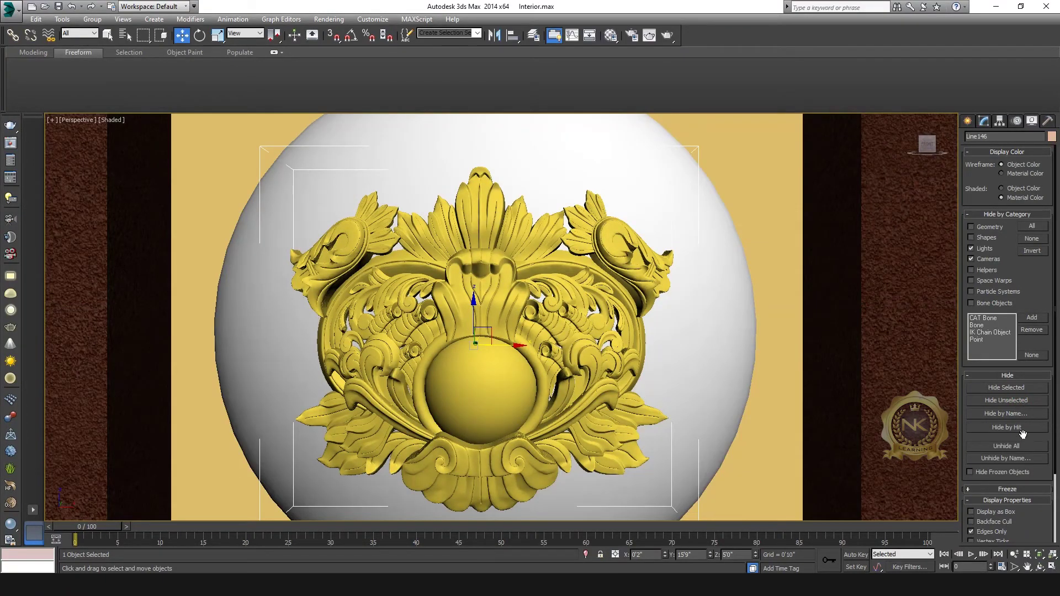
click(1017, 446)
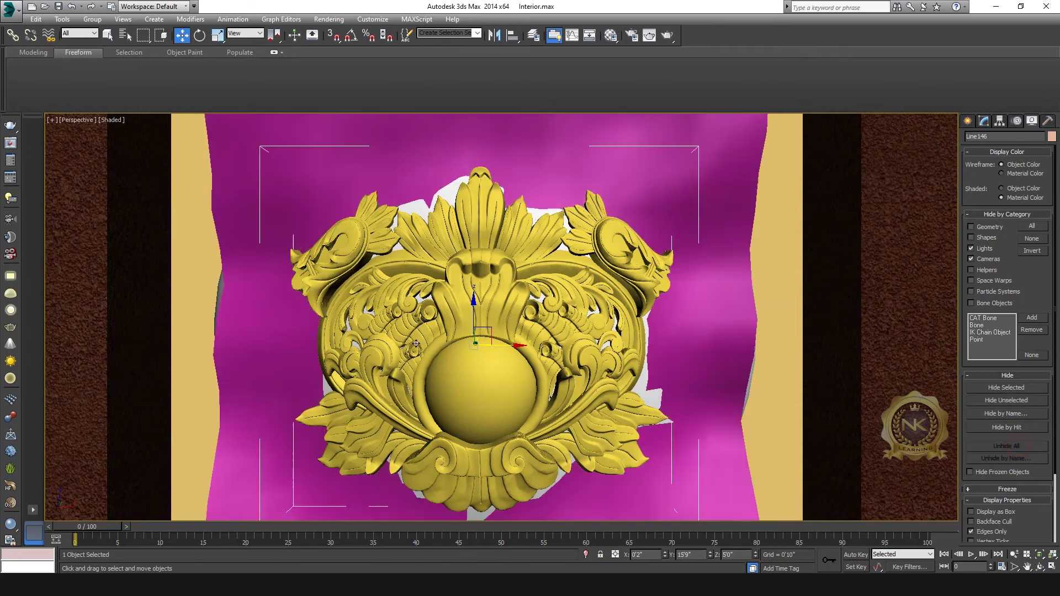
click(743, 164)
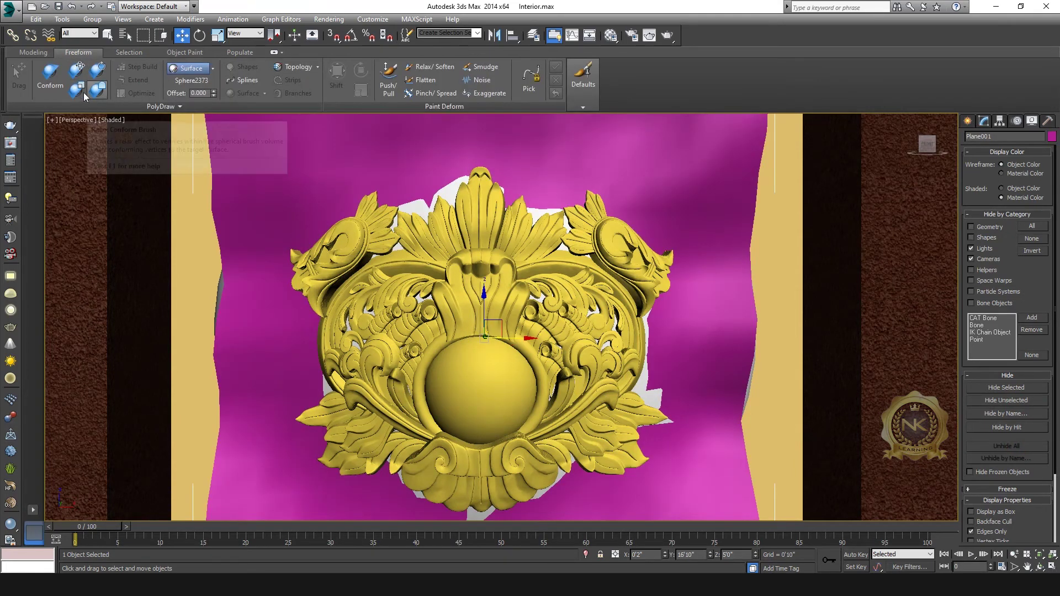
click(97, 91)
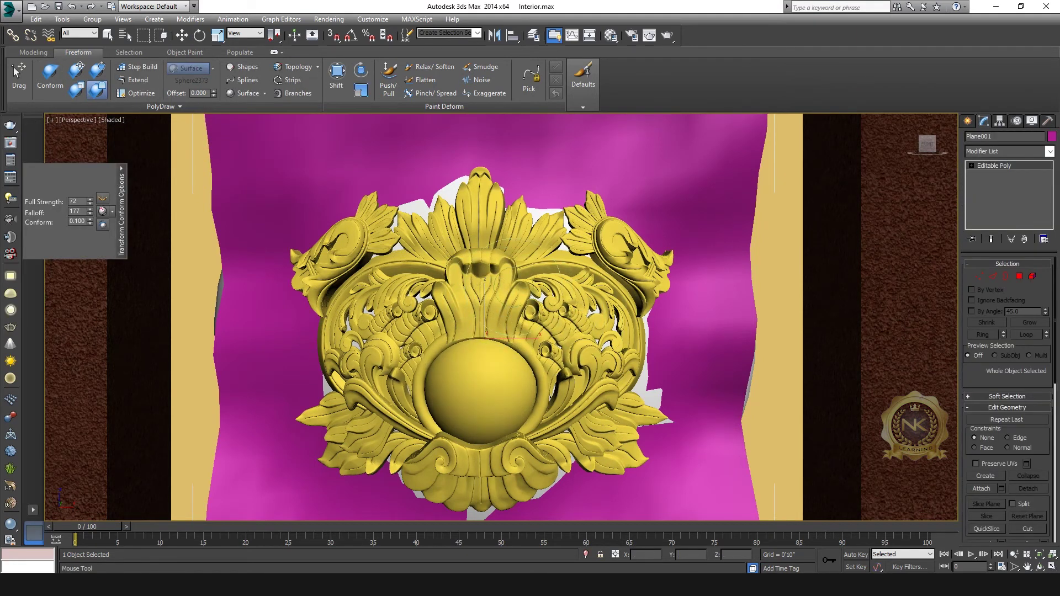
click(97, 68)
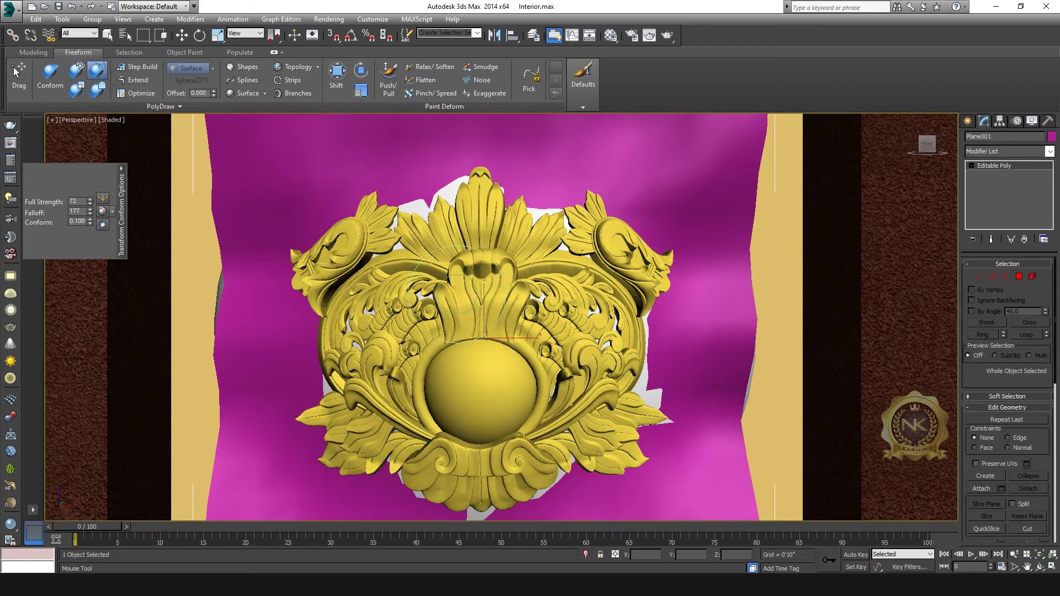
click(76, 90)
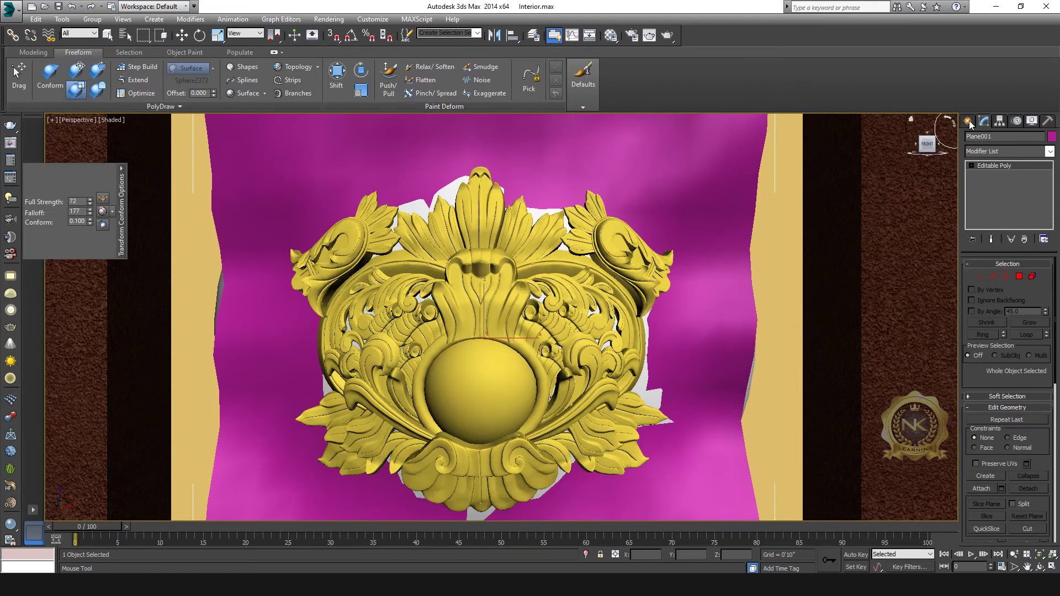
Step: Leave the conform brushes, hide the purple plane again and view the wall panel through the scene camera
click(182, 35)
click(1031, 120)
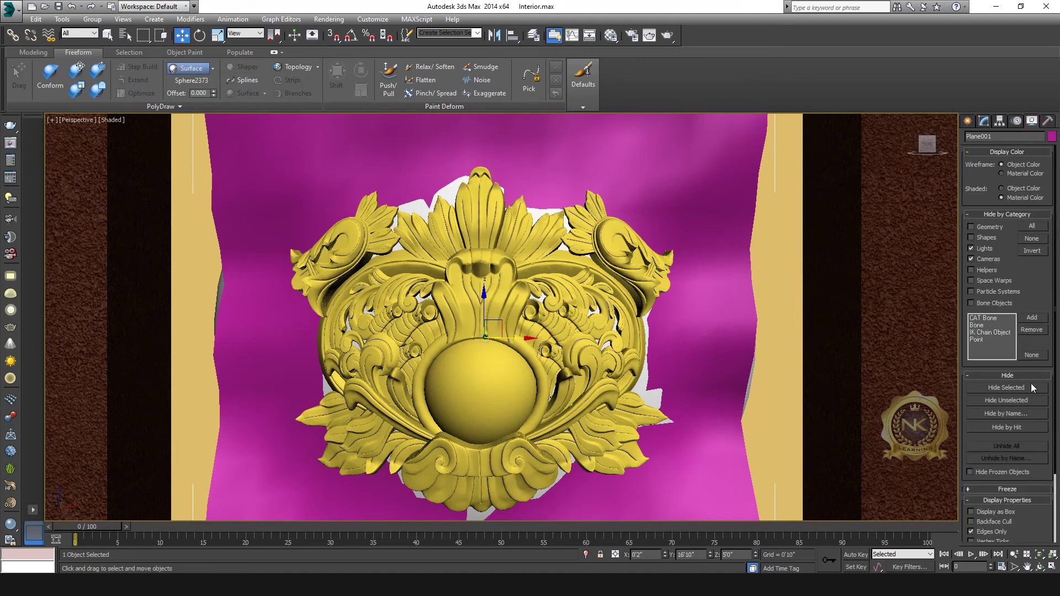
click(1006, 387)
scroll(630, 364, down, 6)
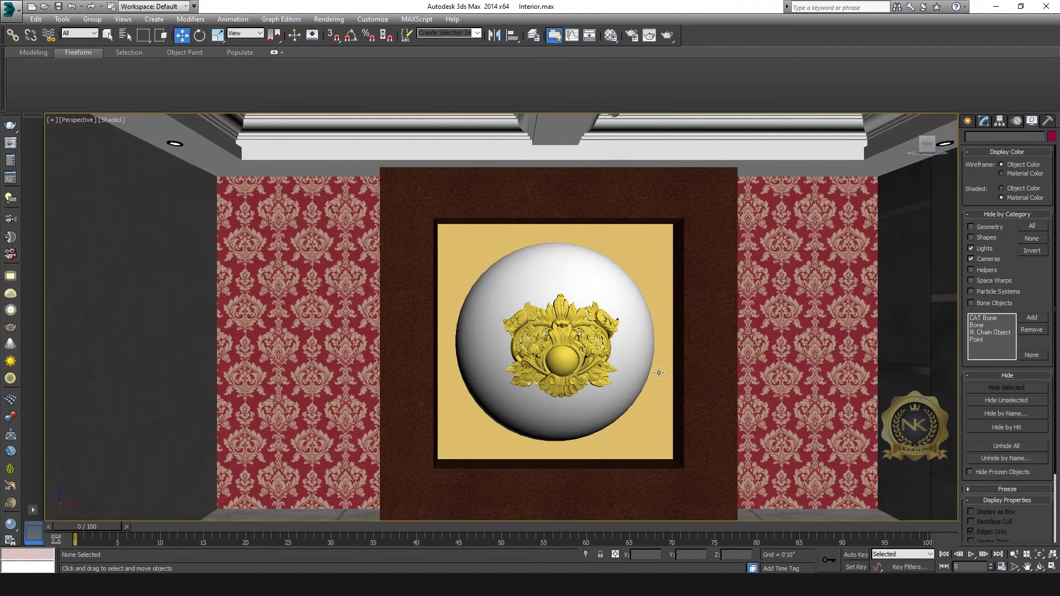
key(c)
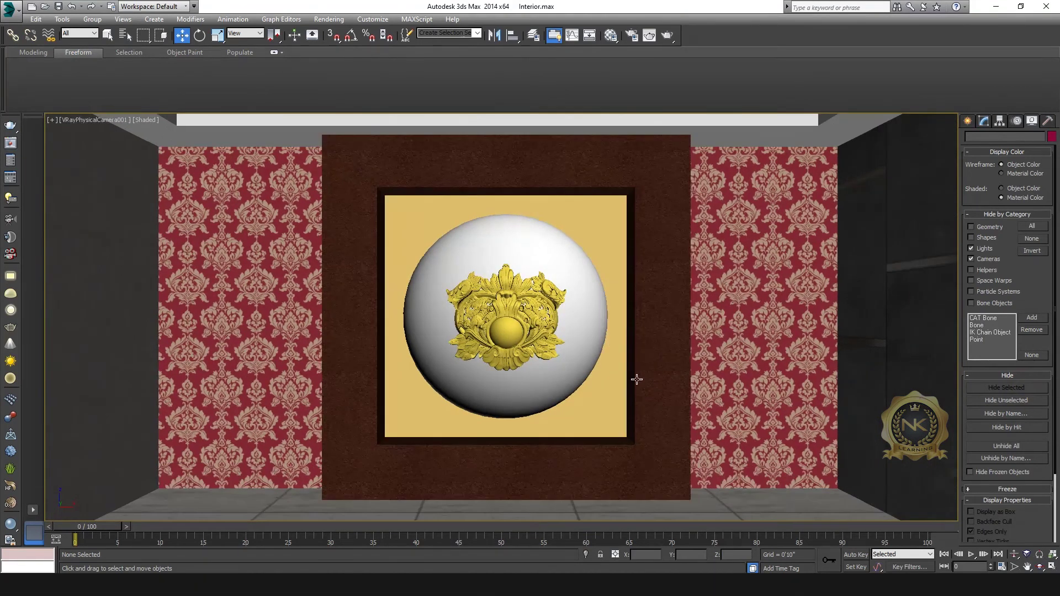
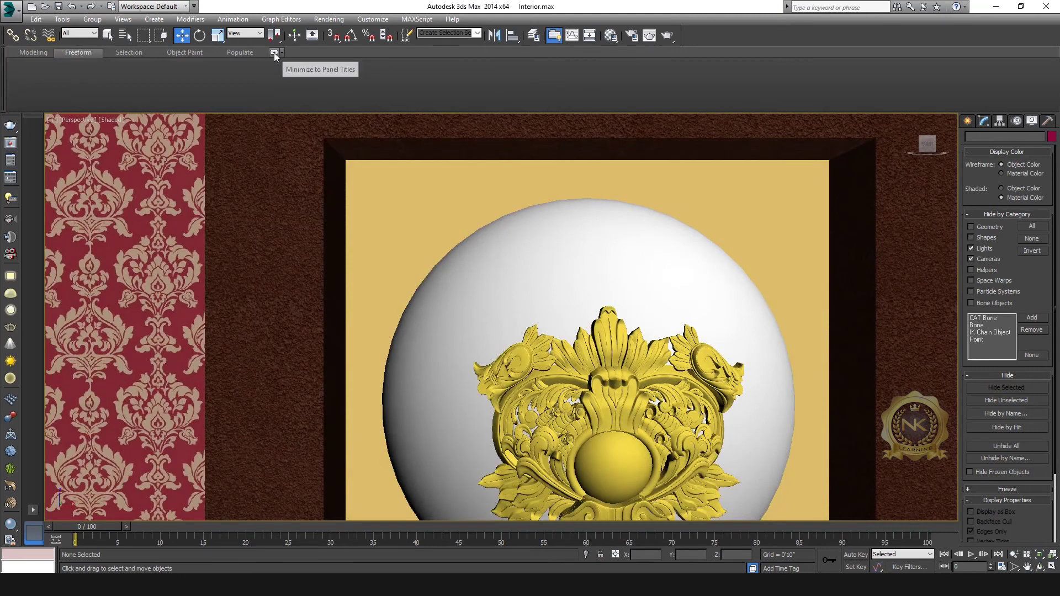
Step: In the camera view, assign the gold sample material to the ornament and copy that material into an empty sample slot
scroll(600, 342, down, 3)
middle_drag(600, 342, 600, 301)
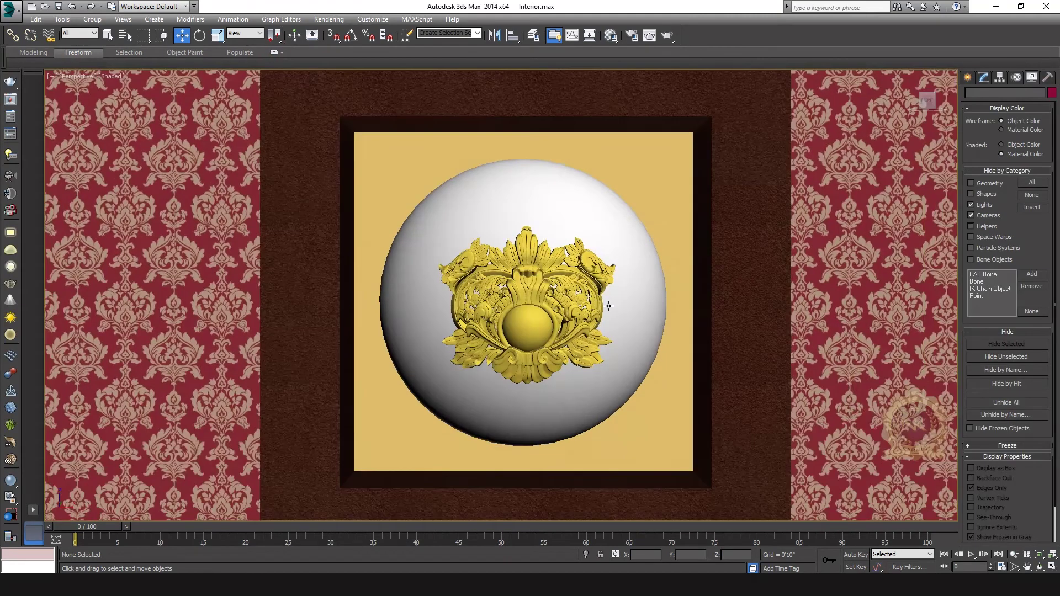
key(c)
key(m)
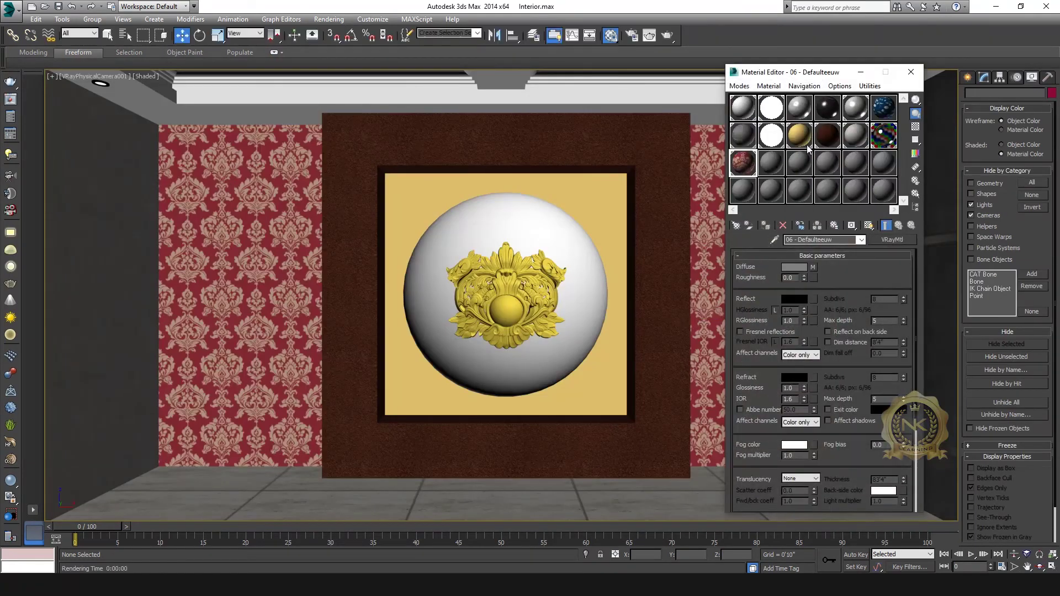
click(516, 290)
click(798, 135)
click(766, 225)
drag(795, 135, 768, 167)
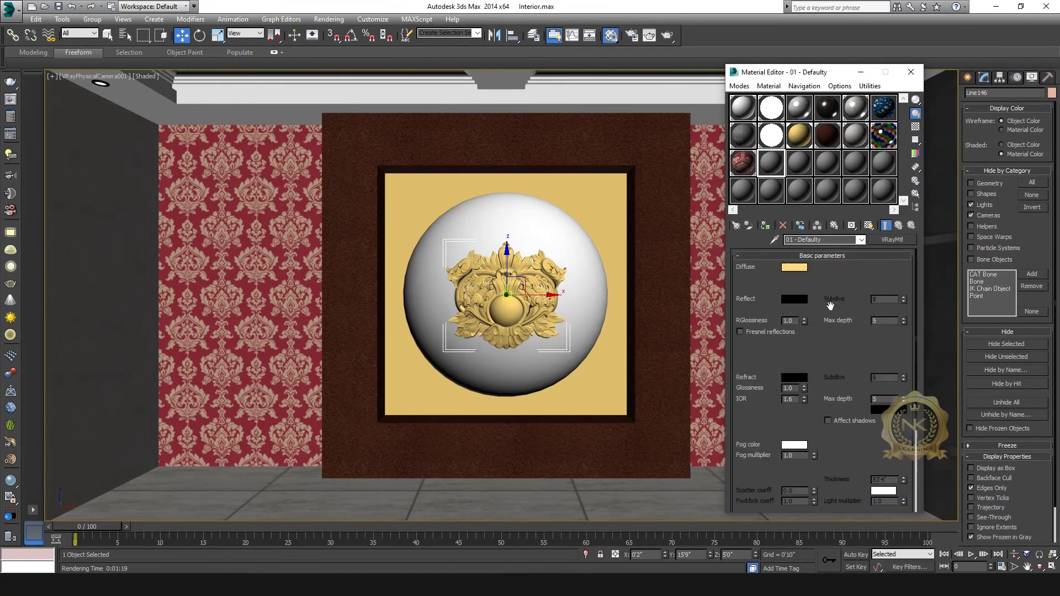
Step: Set the copied material's diffuse colour to dark brown (67, 35, 25), sampled from the brown material
click(793, 267)
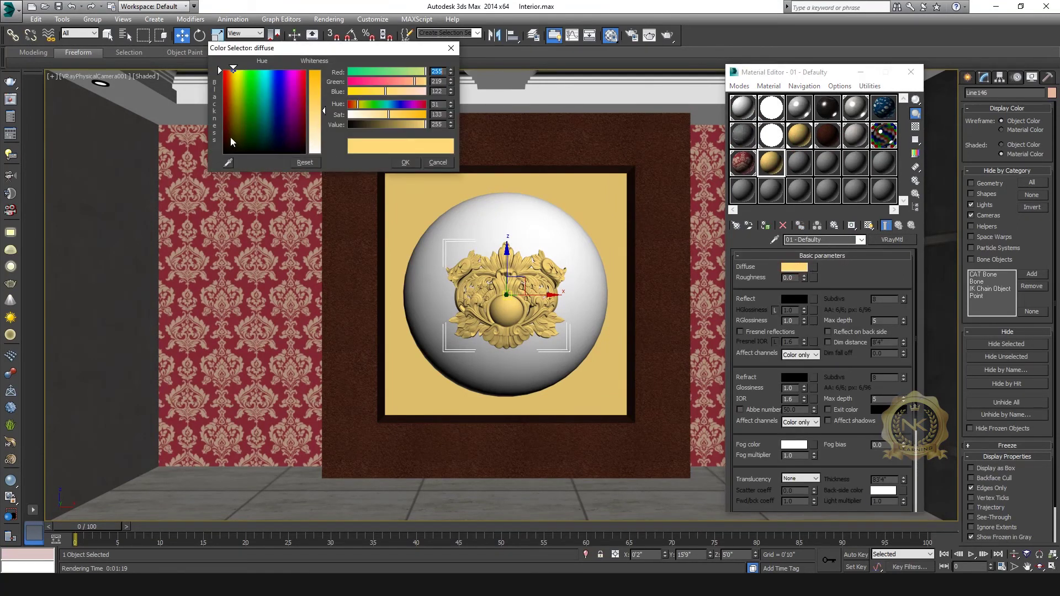
drag(232, 142, 228, 131)
drag(325, 111, 325, 82)
drag(229, 131, 231, 124)
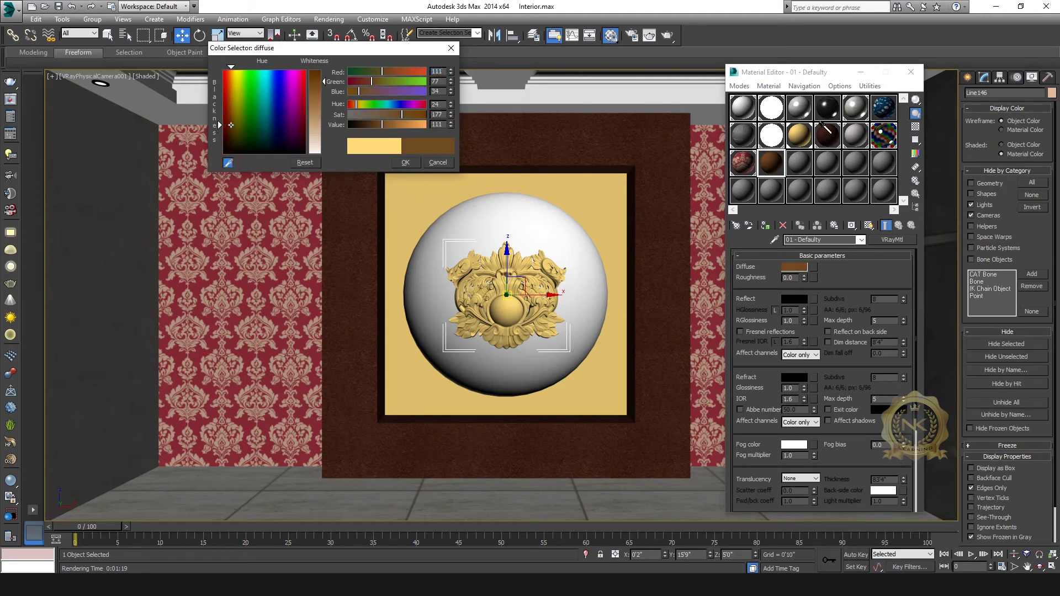
click(827, 134)
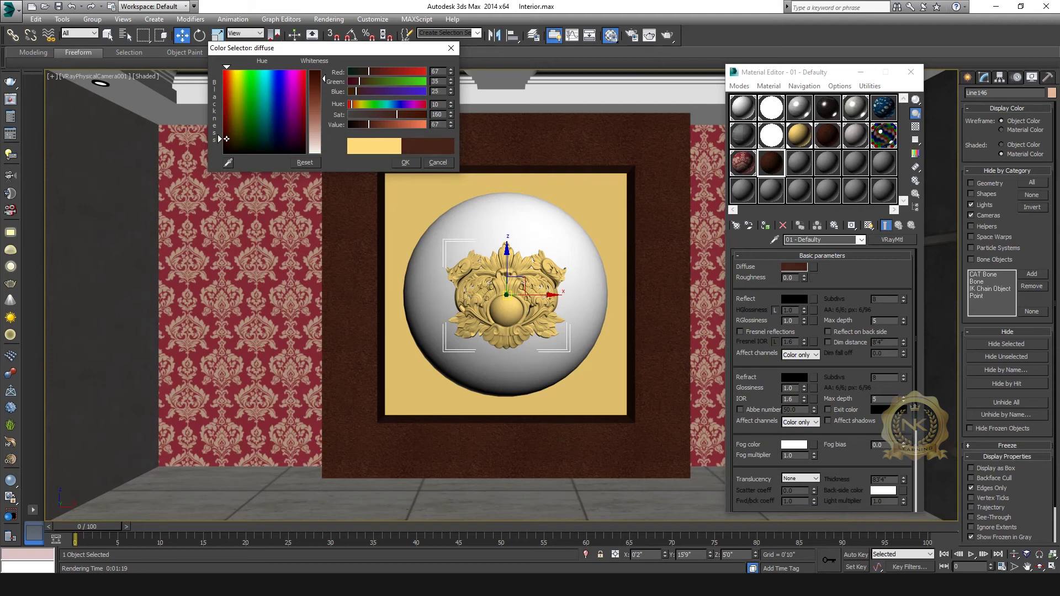
click(405, 162)
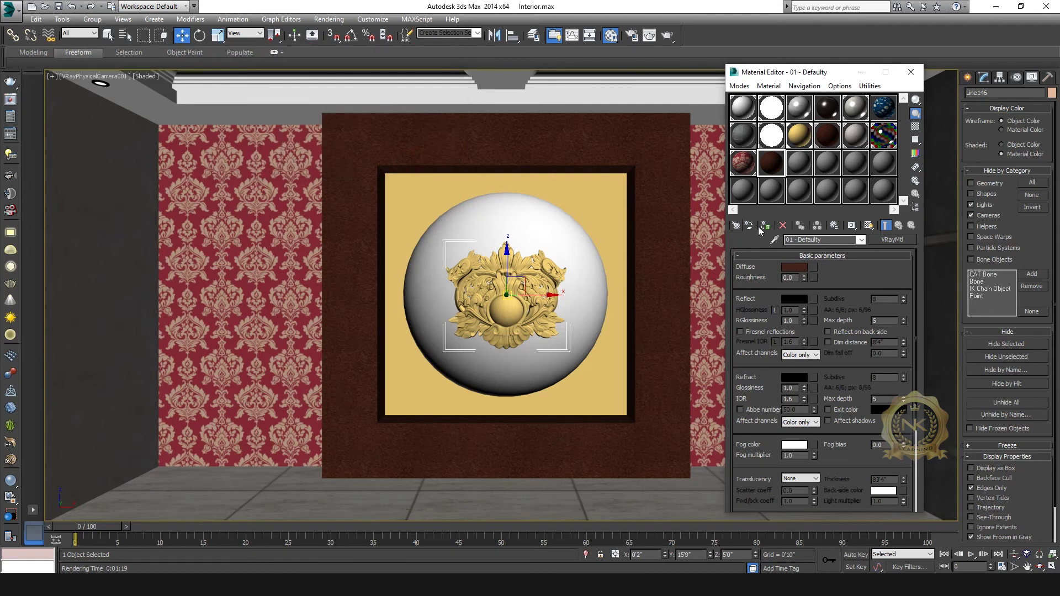
Step: Assign the brown material to the ornament under the new name 01 - Defaultyg and render the camera view
click(765, 225)
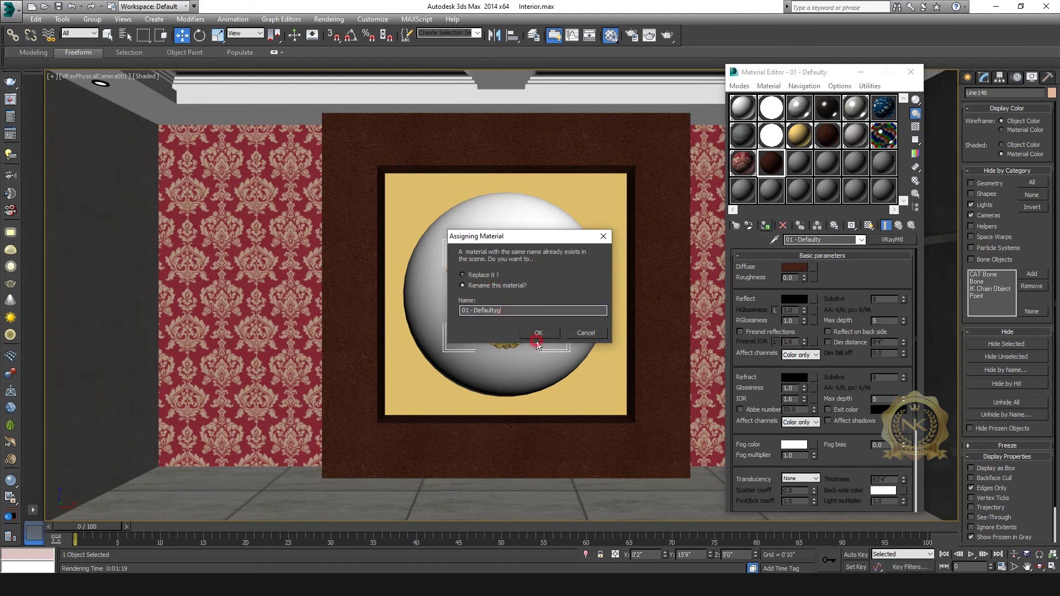
text(g)
click(537, 332)
click(911, 73)
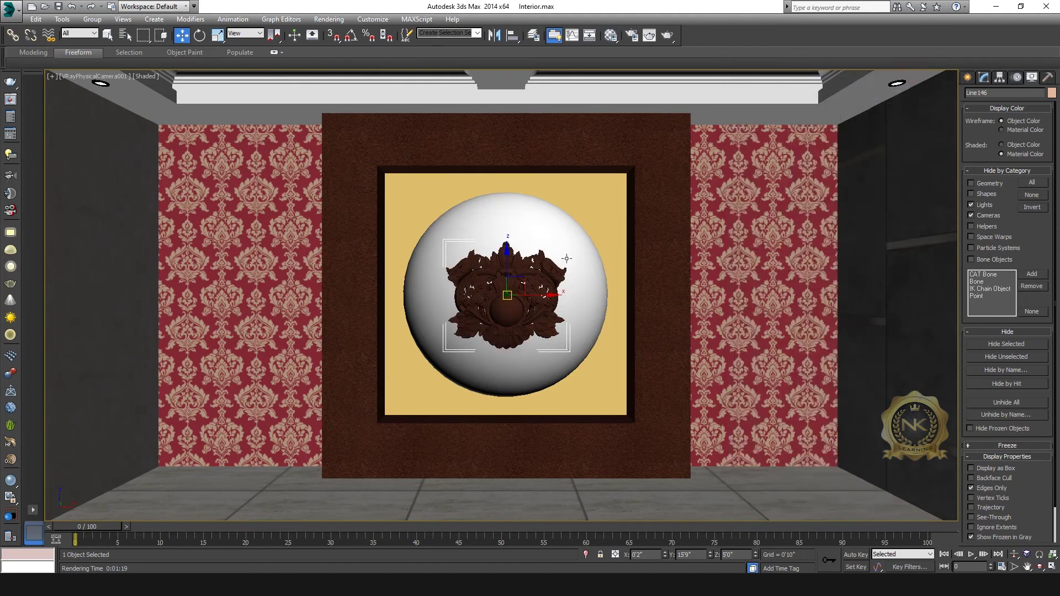
key(shift+q)
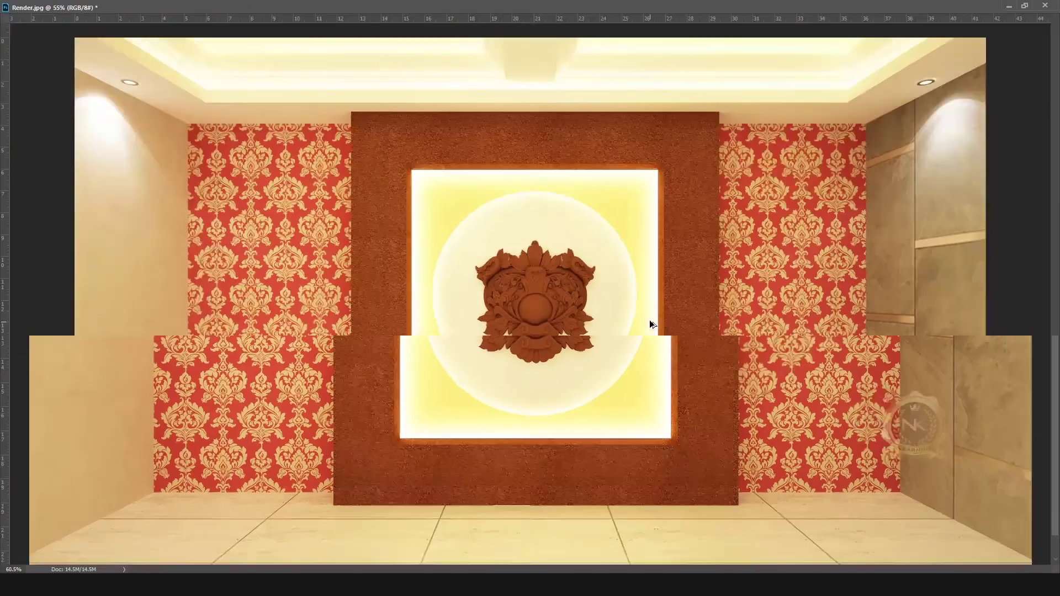
Step: Switch to Photoshop and examine the brown ornament on the dome in Render.jpg, up close and within the whole wall
alt+scroll(555, 298, up, 3)
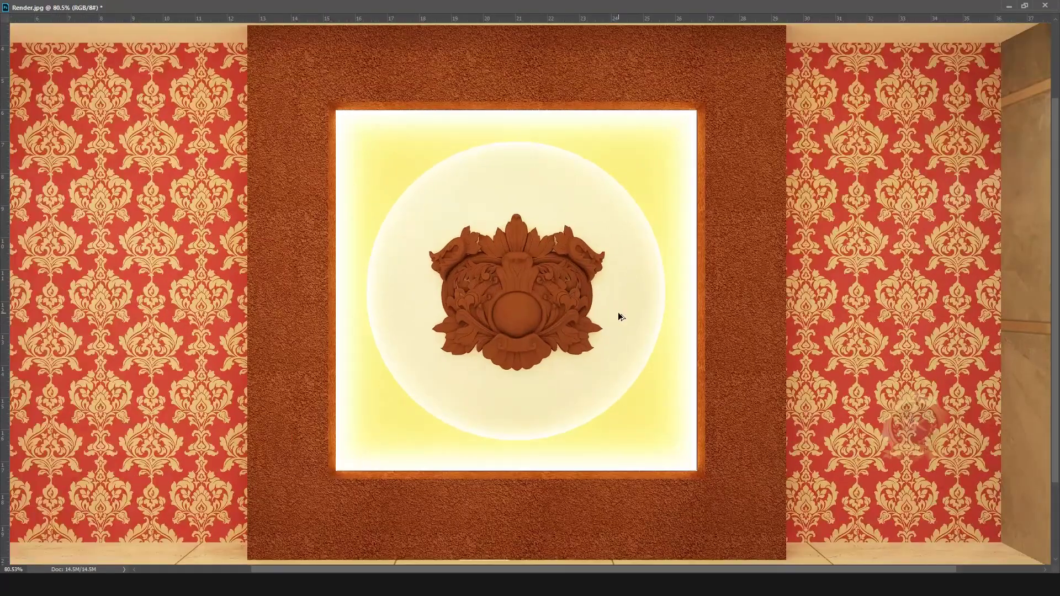
alt+scroll(617, 313, down, 1)
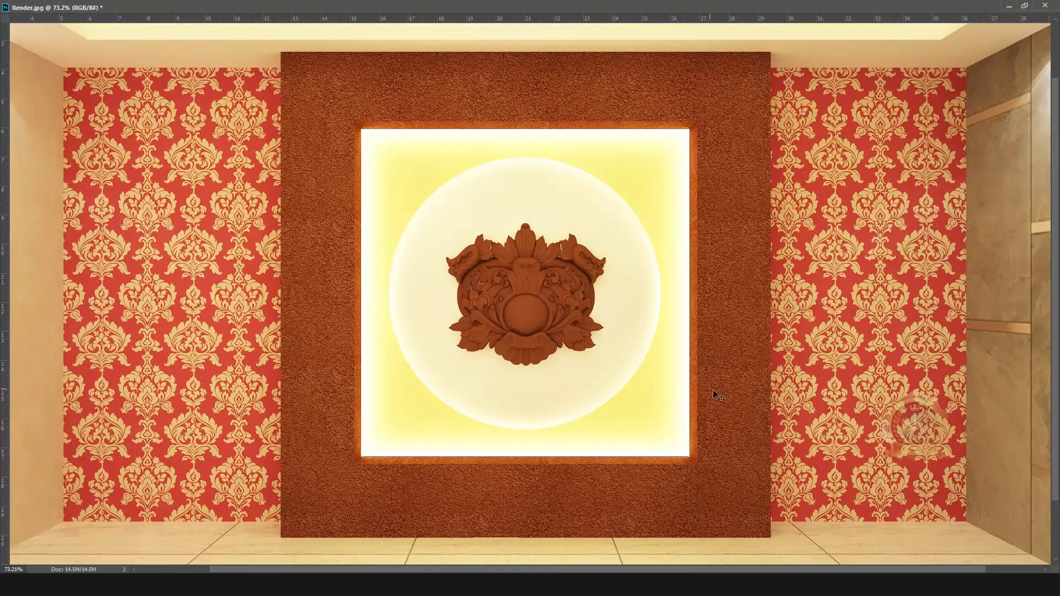
alt+scroll(574, 272, up, 3)
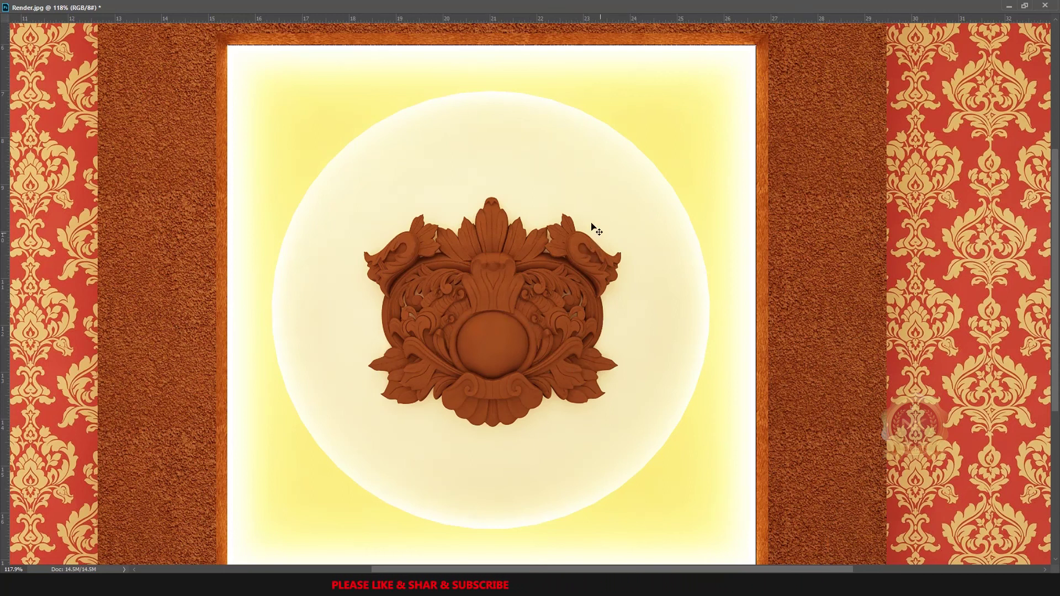
alt+scroll(618, 310, down, 5)
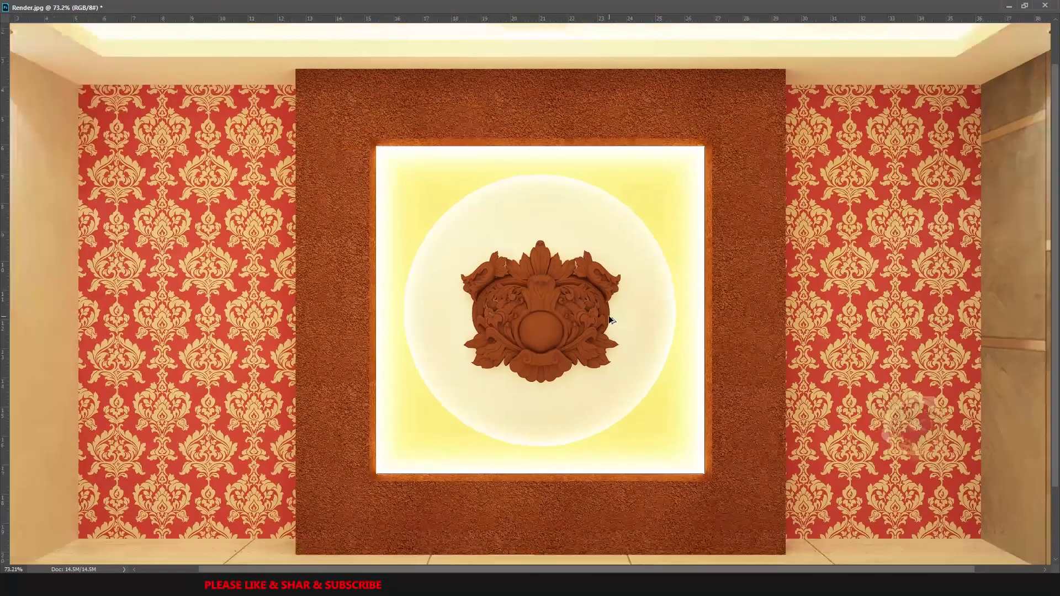